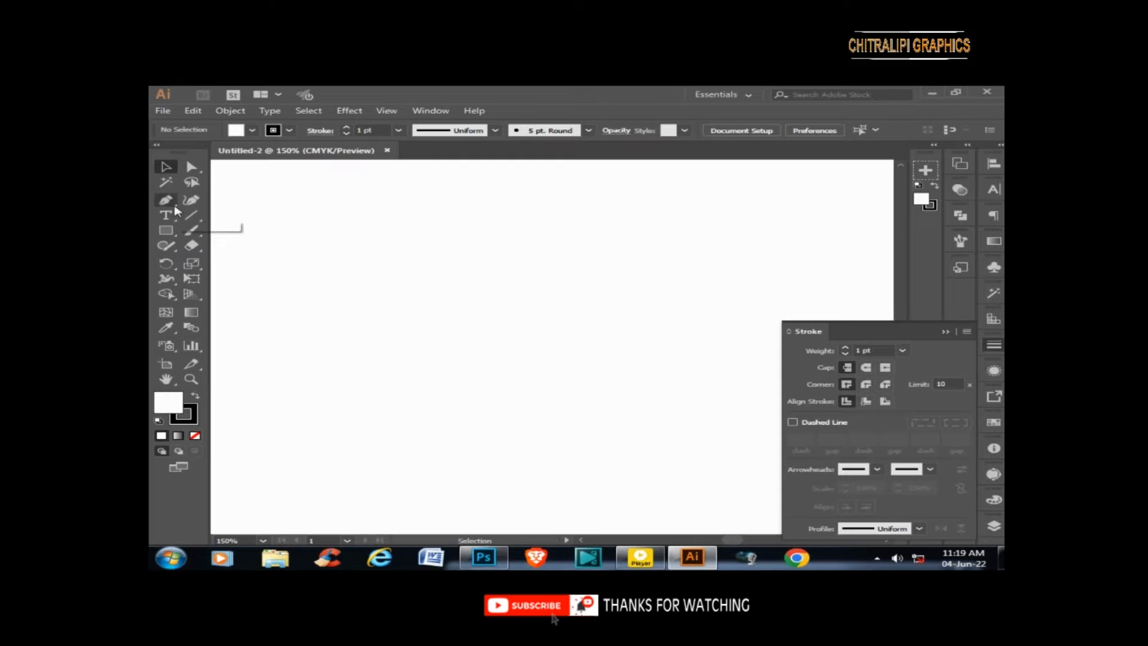
- Draw an open two-segment path with the Pen tool: a diagonal down to a lower-left corner and a horizontal base line running right
left_click(166, 199)
key("Tab")
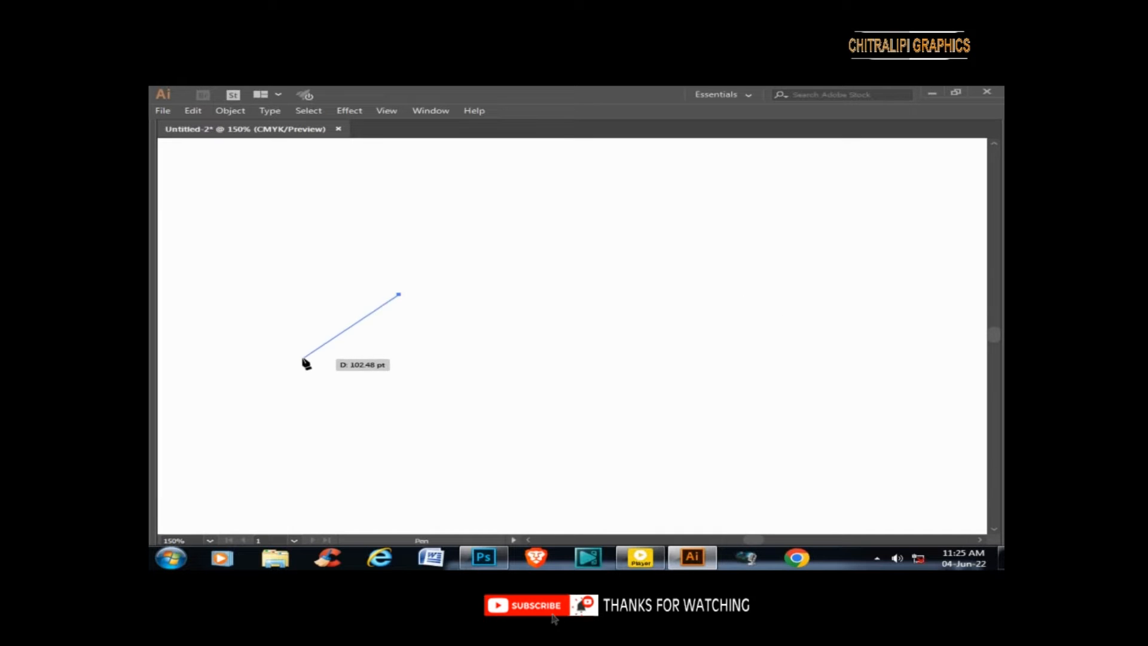
left_click(313, 363)
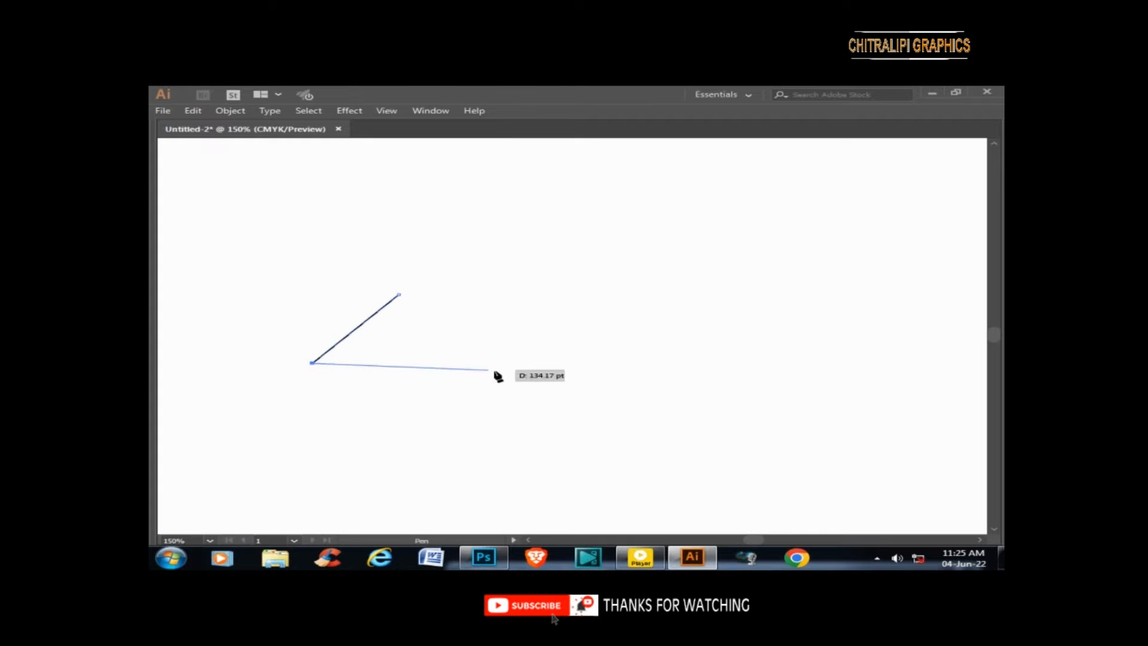
left_click(524, 363, "shift")
key("ctrl")
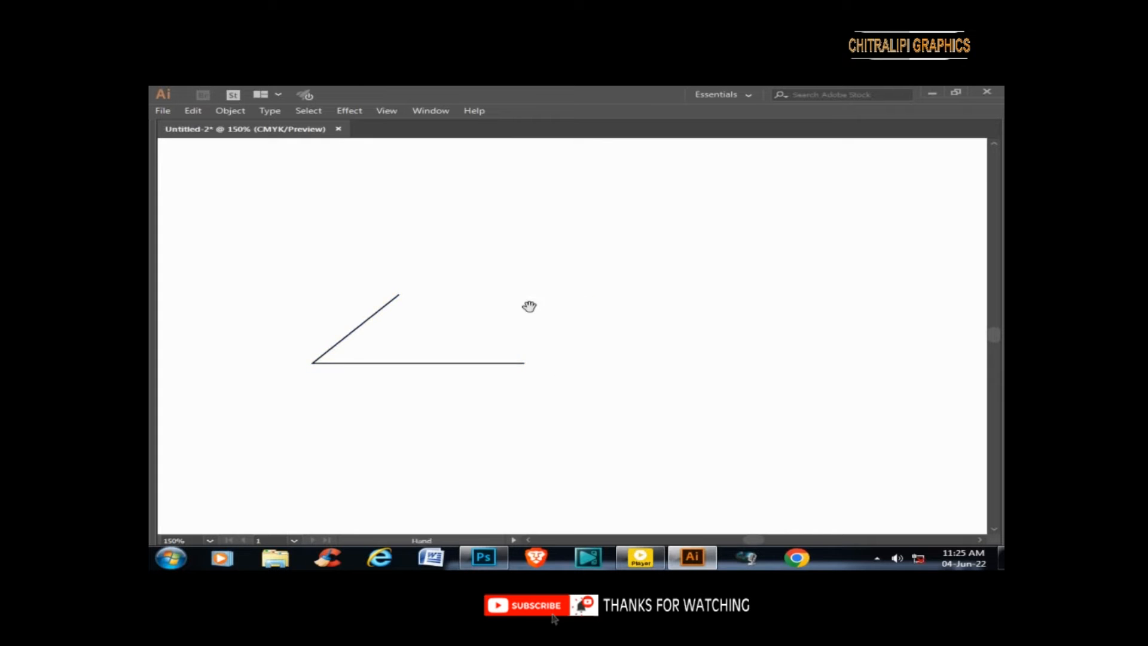
- Draw a closed six-point bent bar with a short flat top, a long right diagonal and a lower arm above the base line
left_click_drag(529, 311, 565, 349)
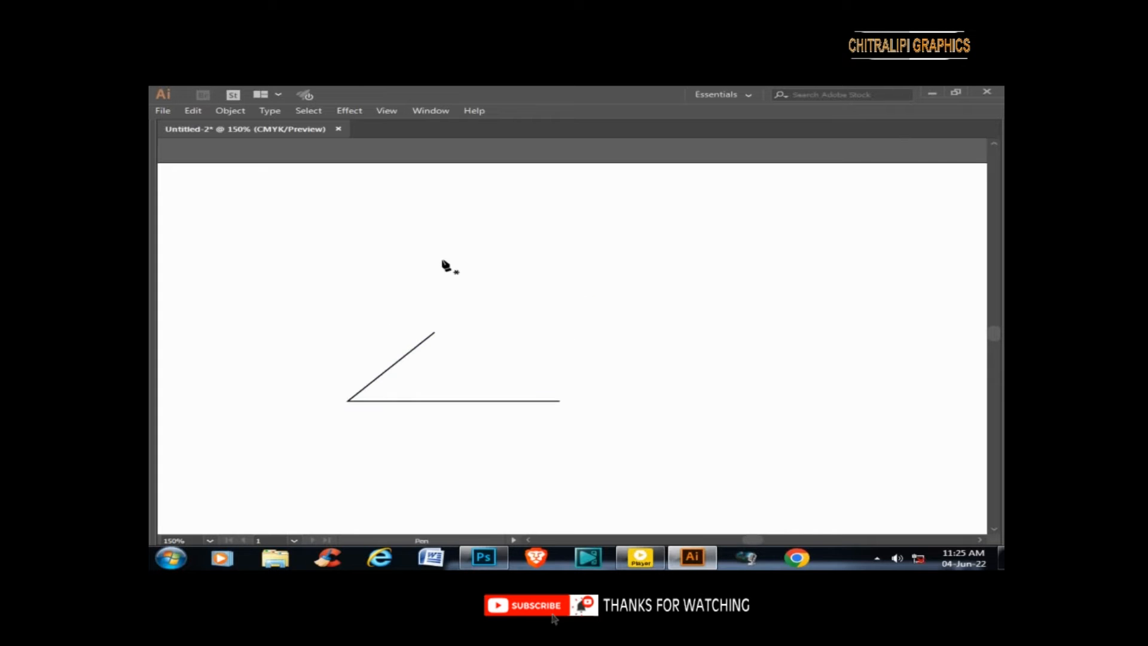
left_click(561, 381)
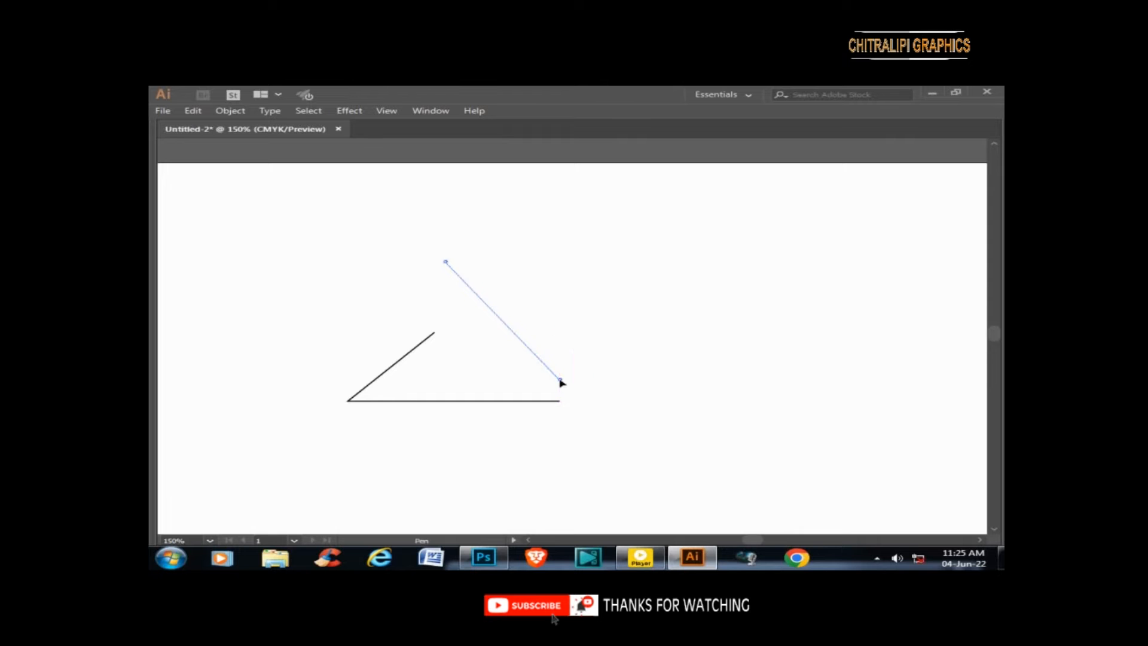
left_click(417, 380)
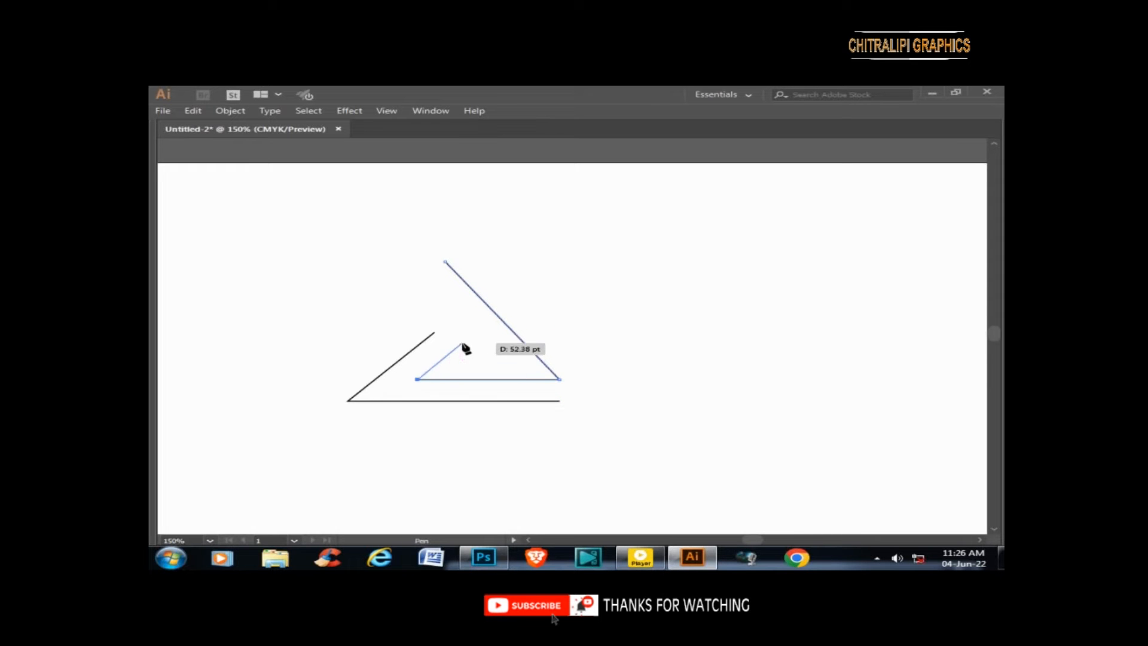
left_click(455, 351)
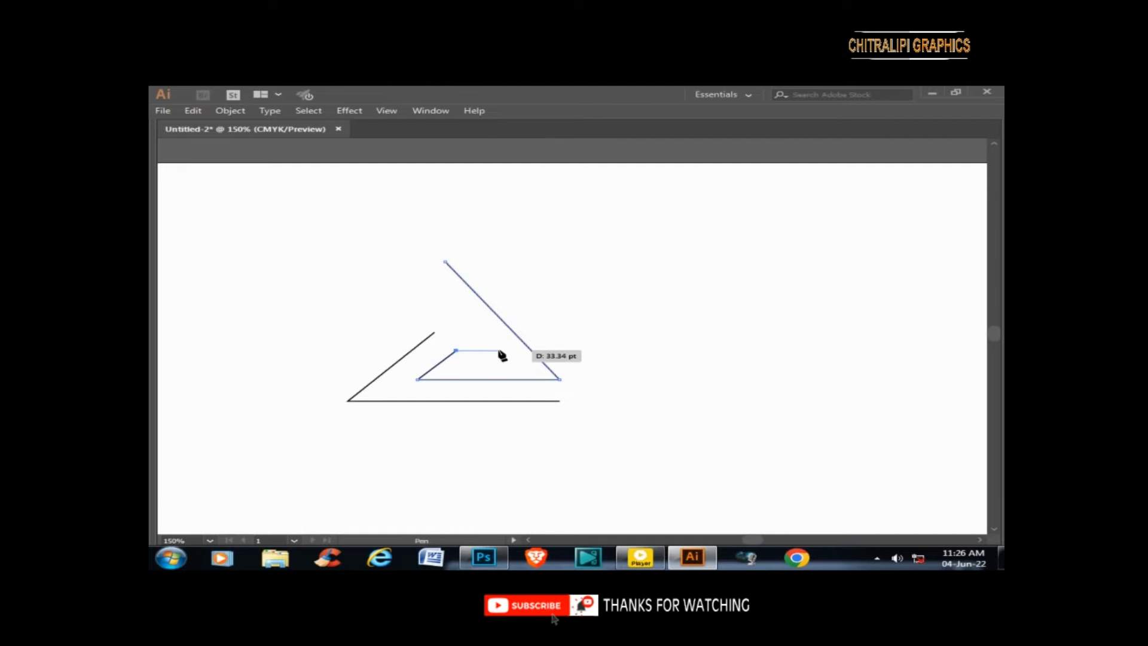
left_click(488, 351)
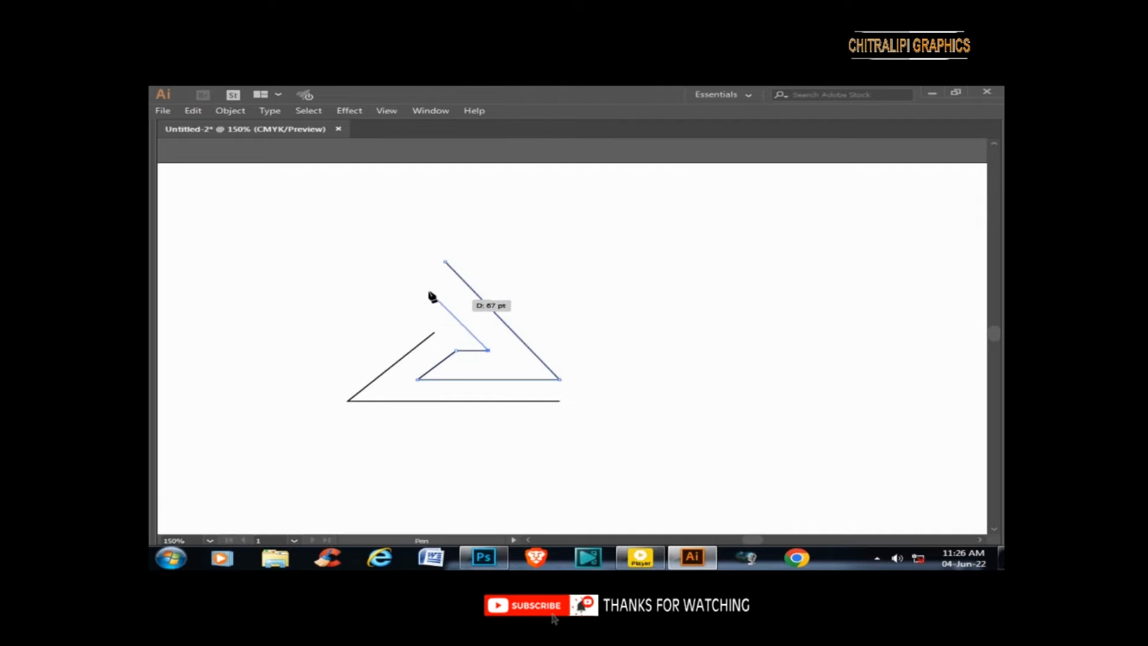
left_click(402, 262)
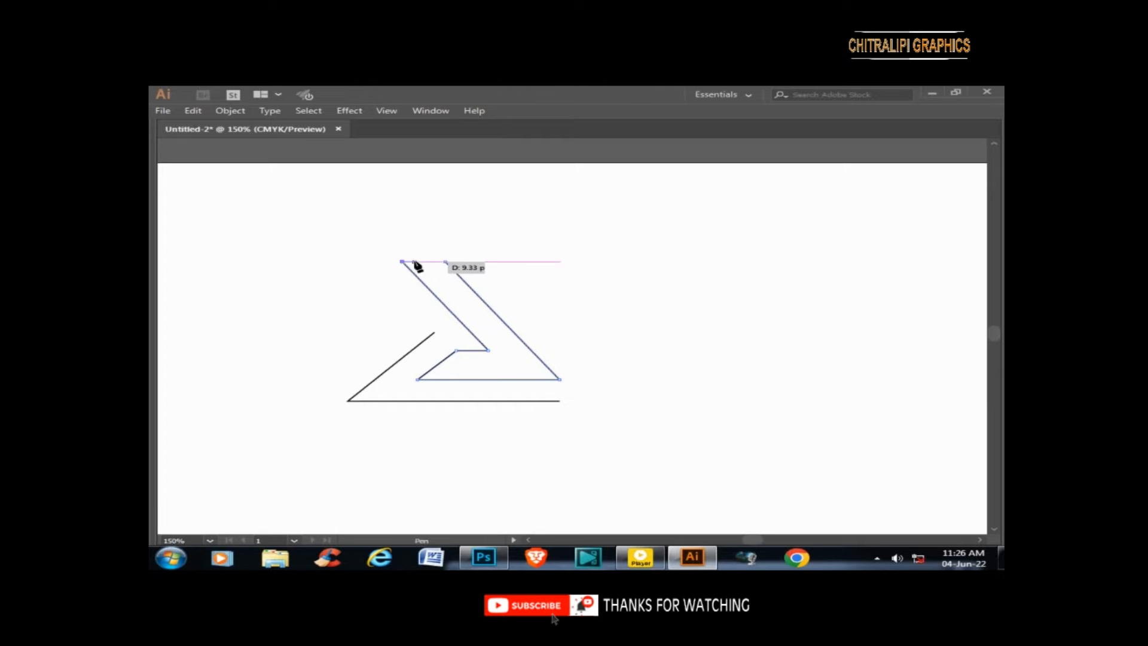
left_click(446, 261)
left_click(598, 321, "ctrl")
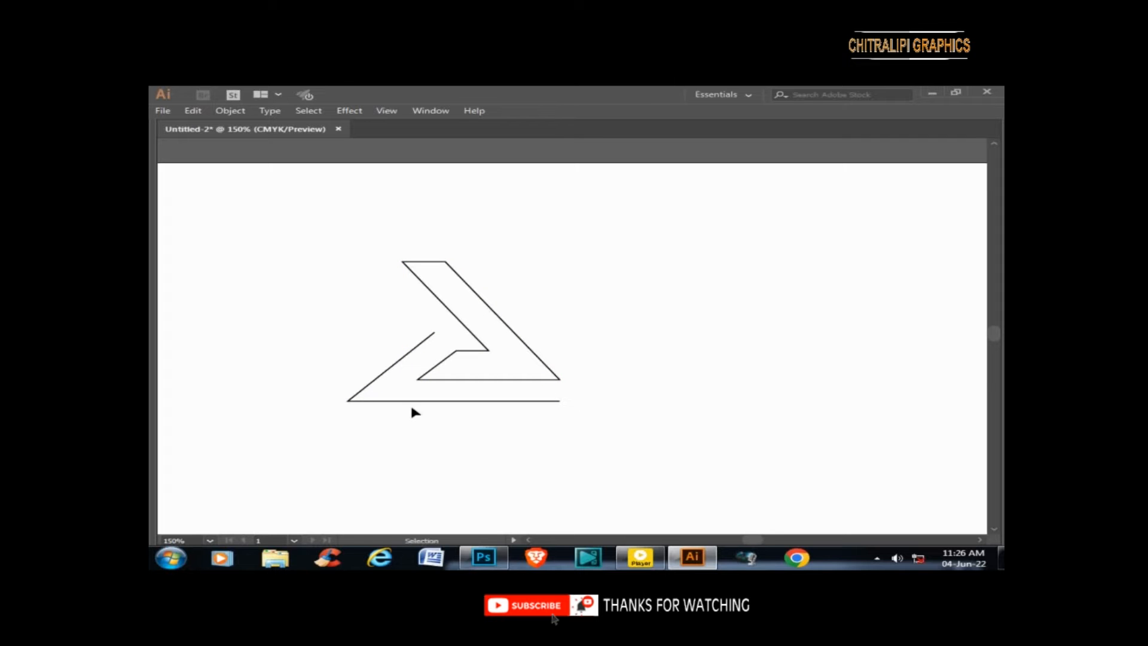
- Shift the open base path slightly left and down relative to the bent bar
left_click_drag(412, 404, 403, 402)
left_click(583, 419)
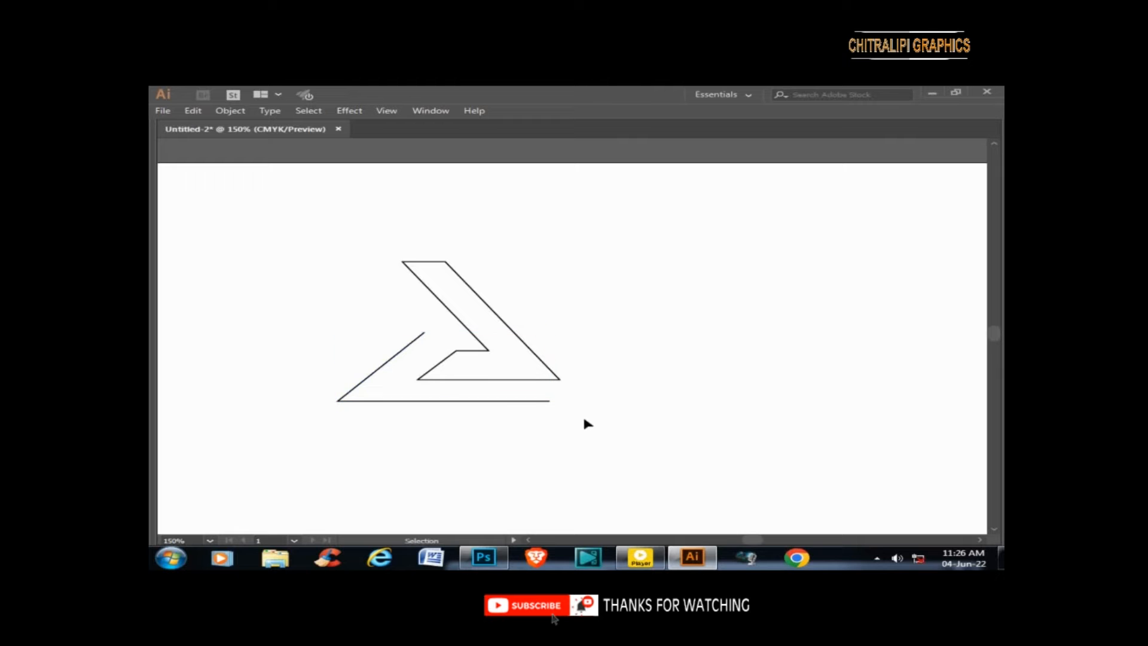
left_click(501, 402)
key("Left")
key("Left")
key("Down")
key("Down")
left_click(634, 428)
- Connect both ends of the base path to the bent bar's lower-right corner and inner corner with short straight segments
left_click(525, 404)
key("p")
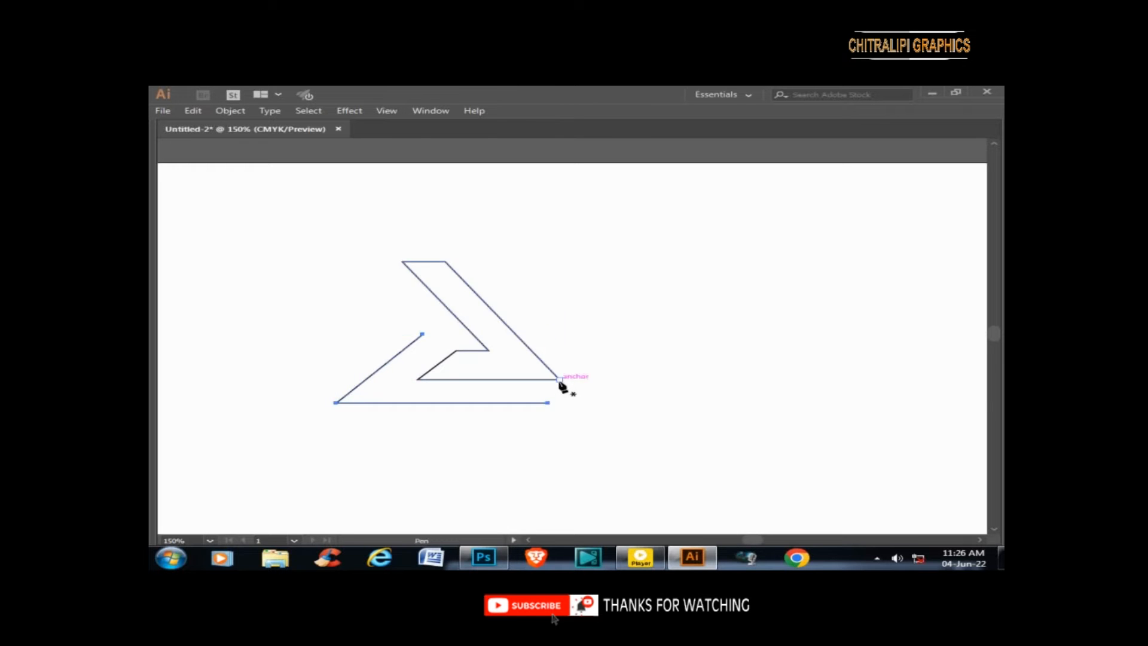
left_click(548, 404)
left_click(559, 379)
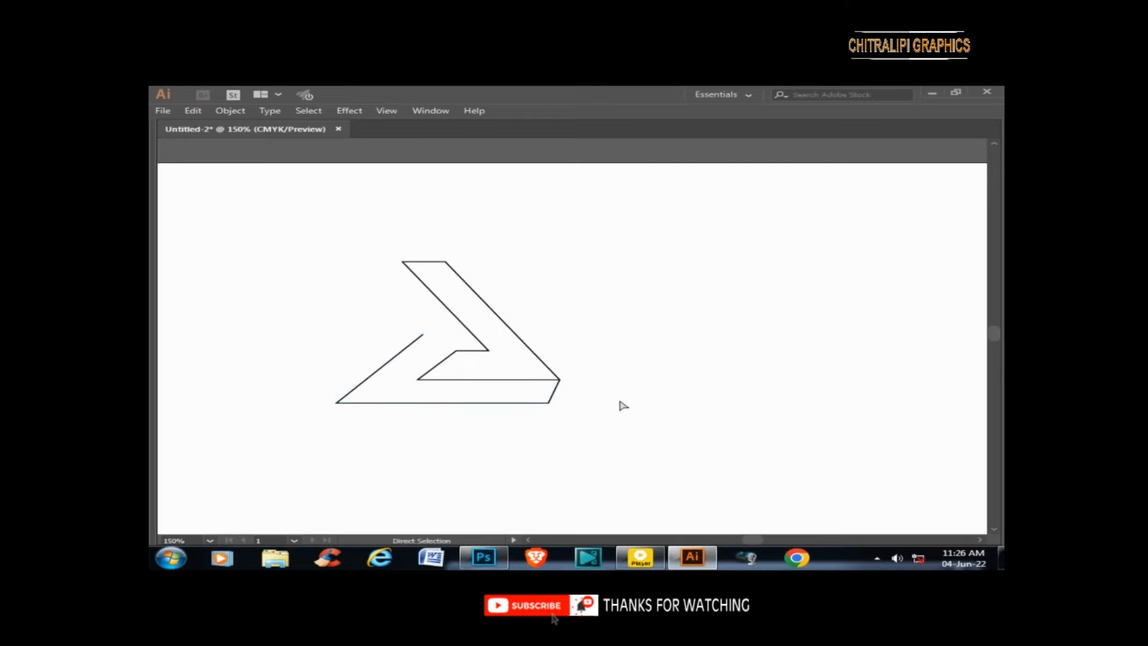
left_click(423, 335)
left_click(455, 350)
left_click(596, 347, "ctrl")
- Draw the left side as a diagonal about 152 pt long joined to the lower-left corner, and reposition the inner corner anchors
left_click(402, 261)
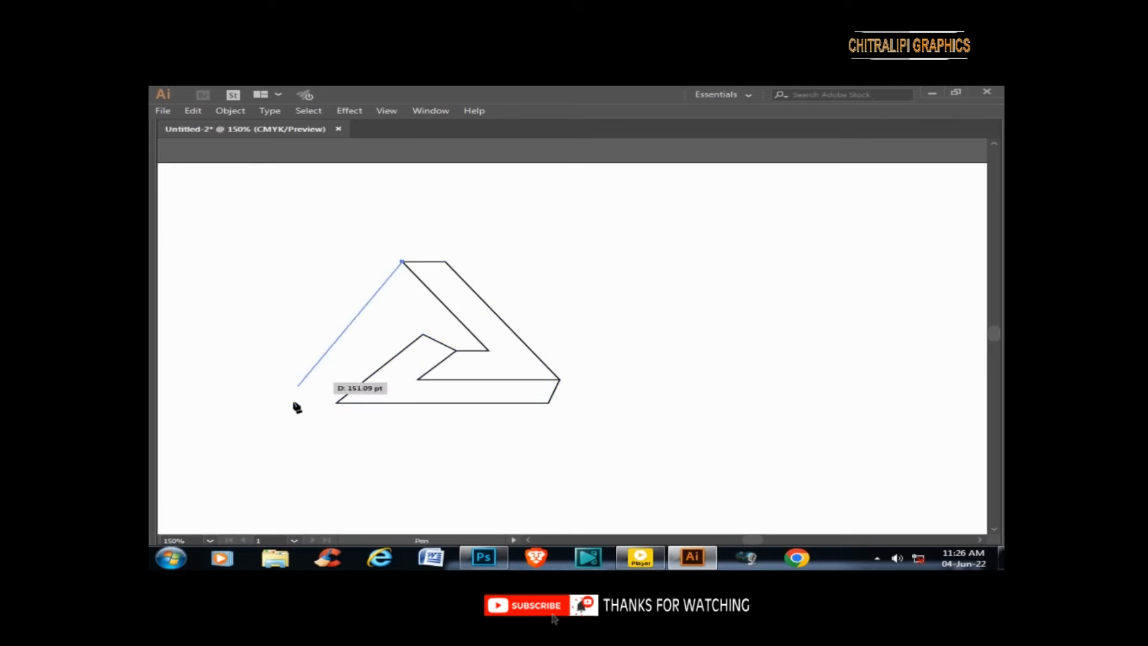
left_click(306, 383)
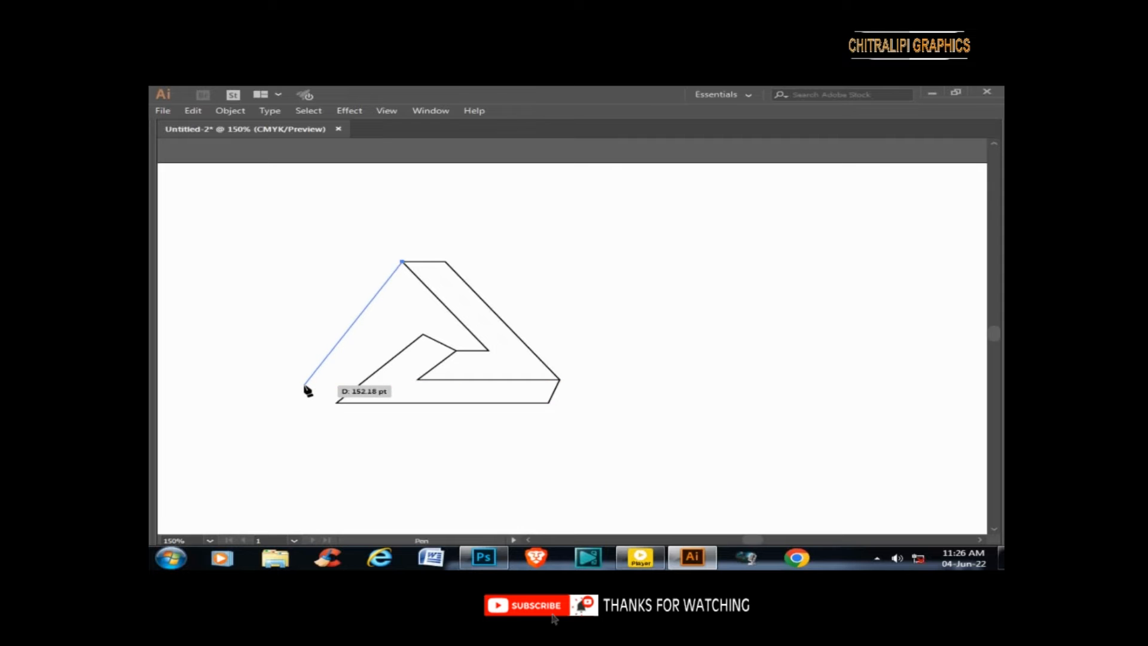
left_click(337, 402)
left_click(614, 288, "ctrl")
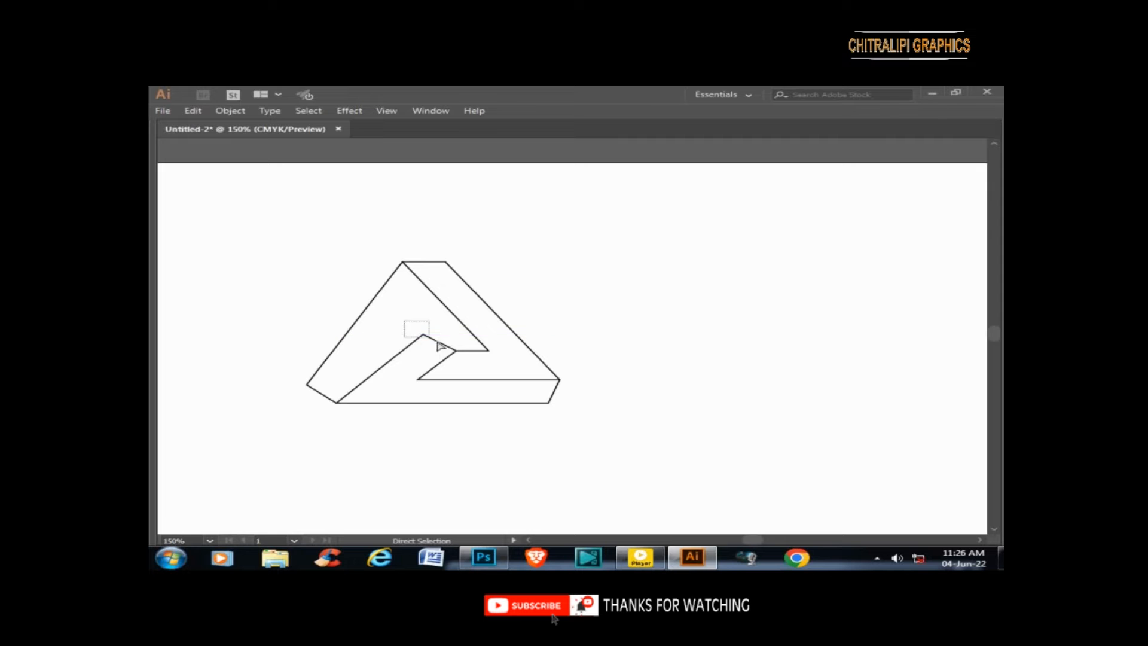
mouse_move(423, 335)
left_mouse_down()
mouse_move(403, 315)
mouse_move(451, 351)
mouse_move(410, 379)
mouse_move(432, 351)
left_mouse_up()
left_click(664, 344)
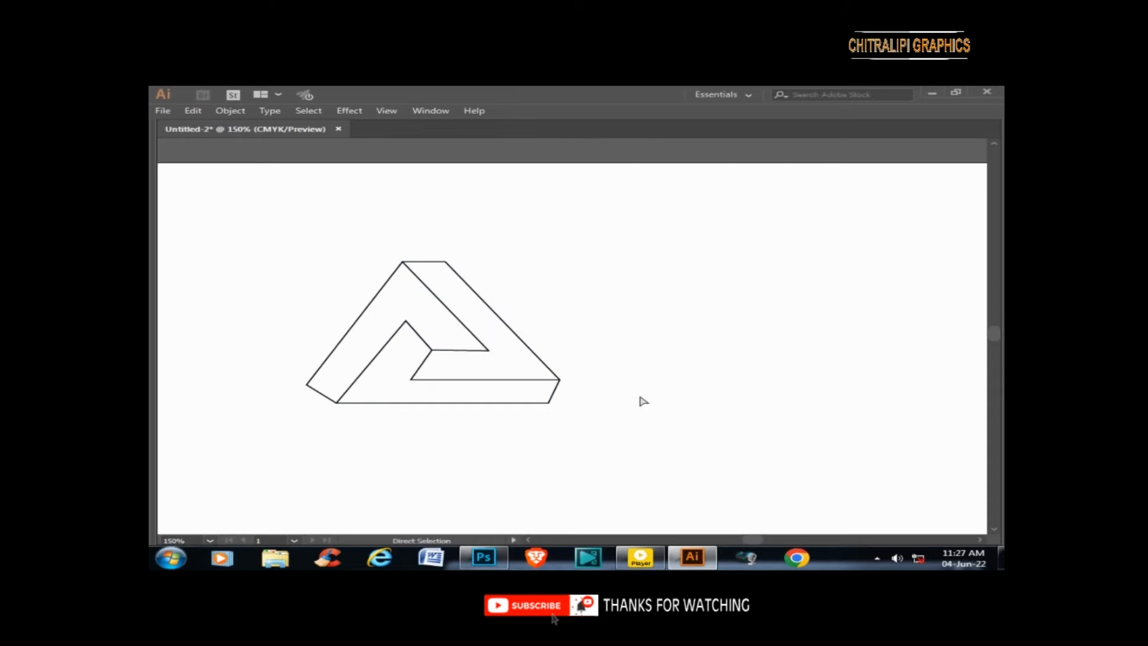
- Select the whole outline and use the Shape Builder tool to turn its regions into separate closed faces
left_click_drag(246, 228, 565, 407)
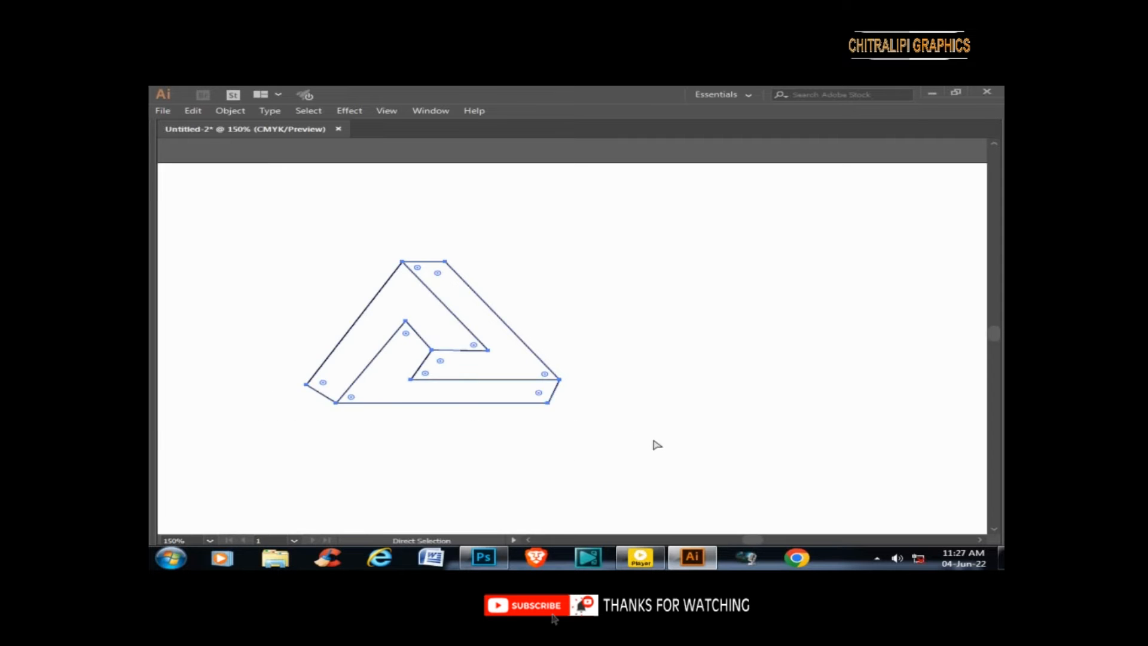
key("Tab")
left_click(622, 483)
left_click_drag(319, 235, 630, 502)
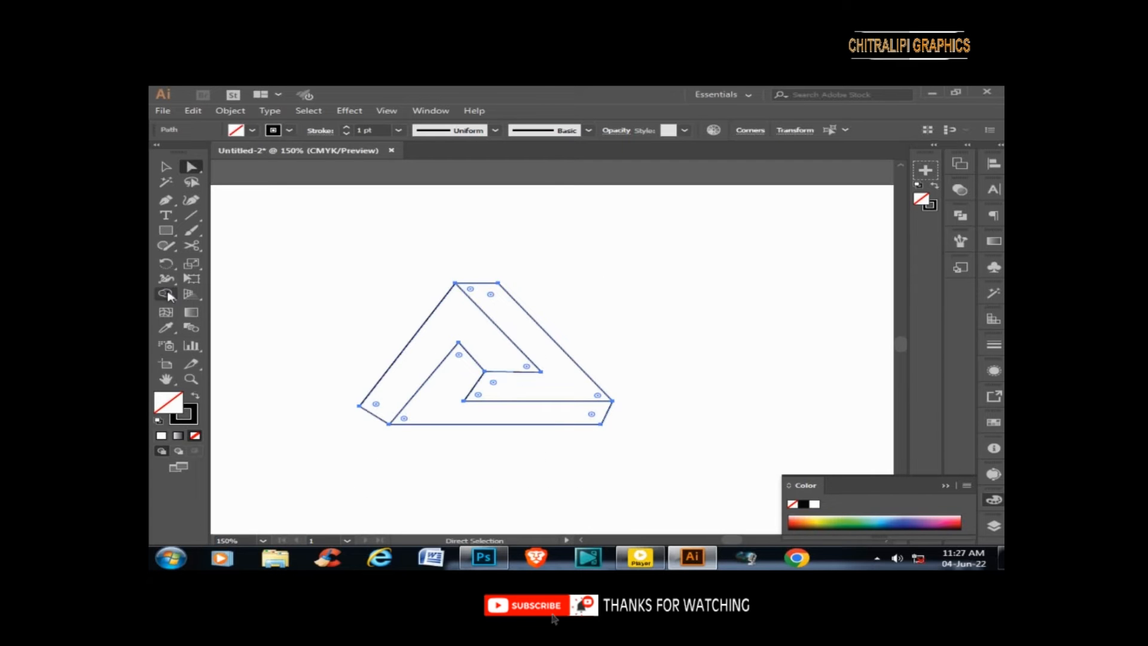
left_click(166, 294)
mouse_move(500, 306)
left_mouse_down()
mouse_move(555, 371)
mouse_move(504, 390)
left_mouse_up()
left_click(526, 410)
key("v")
left_click(576, 267)
left_click_drag(521, 308, 551, 269)
key("ctrl+z")
left_click(714, 308)
- Fill all the triangle's faces with a white-to-black linear gradient
left_click_drag(664, 468, 354, 280)
left_click(179, 438)
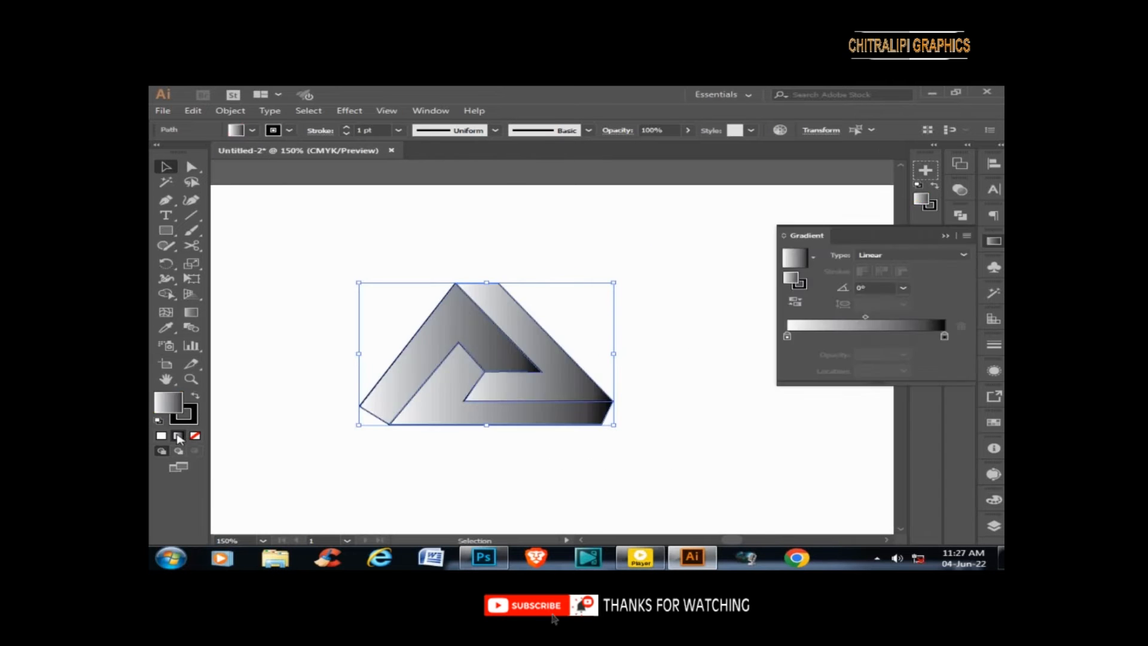
left_click(456, 464)
key("Tab")
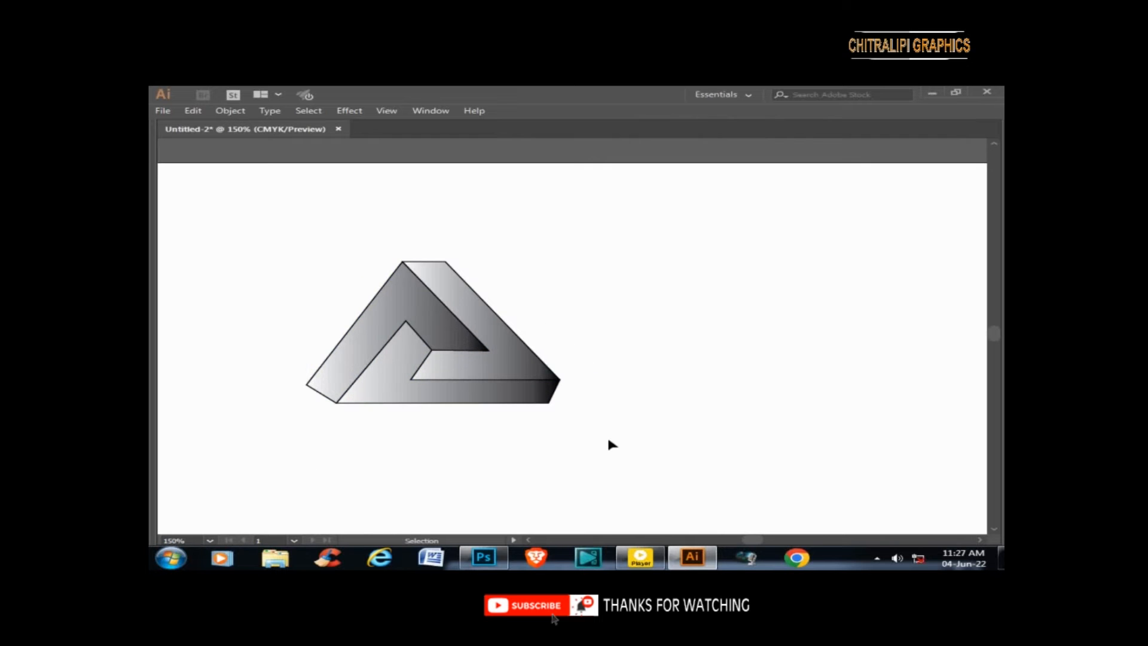
- Place a copy of the triangle directly to its right and reflect the copy about the vertical axis
left_click_drag(595, 458, 263, 296)
left_click_drag(485, 388, 740, 375)
right_click(710, 371)
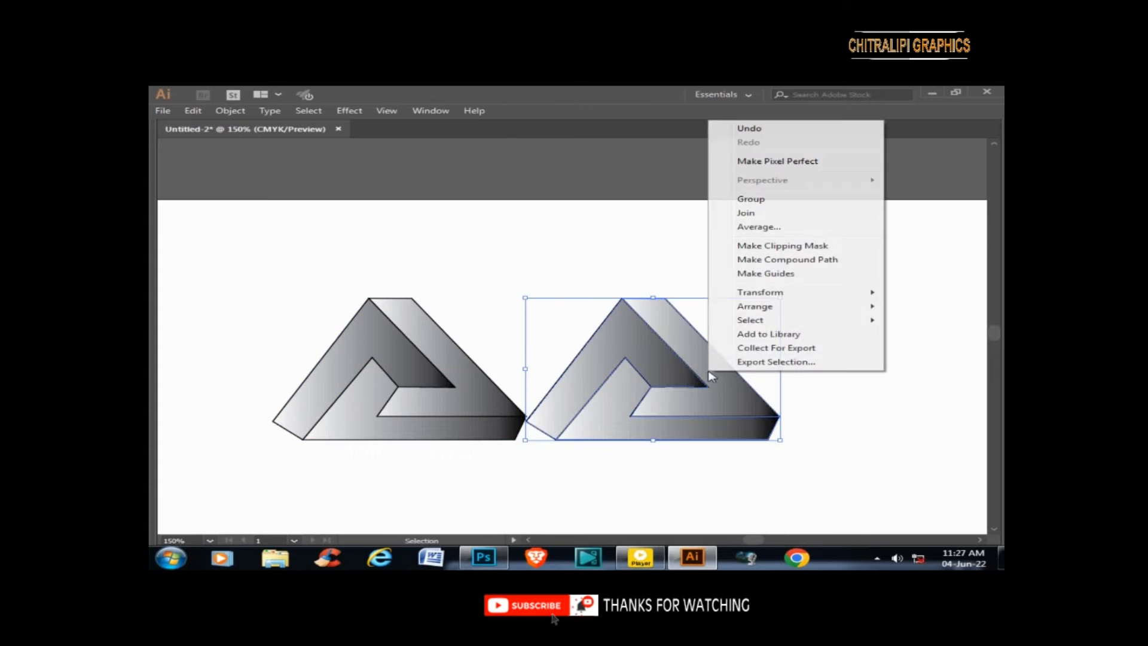
mouse_move(772, 293)
left_click(540, 341)
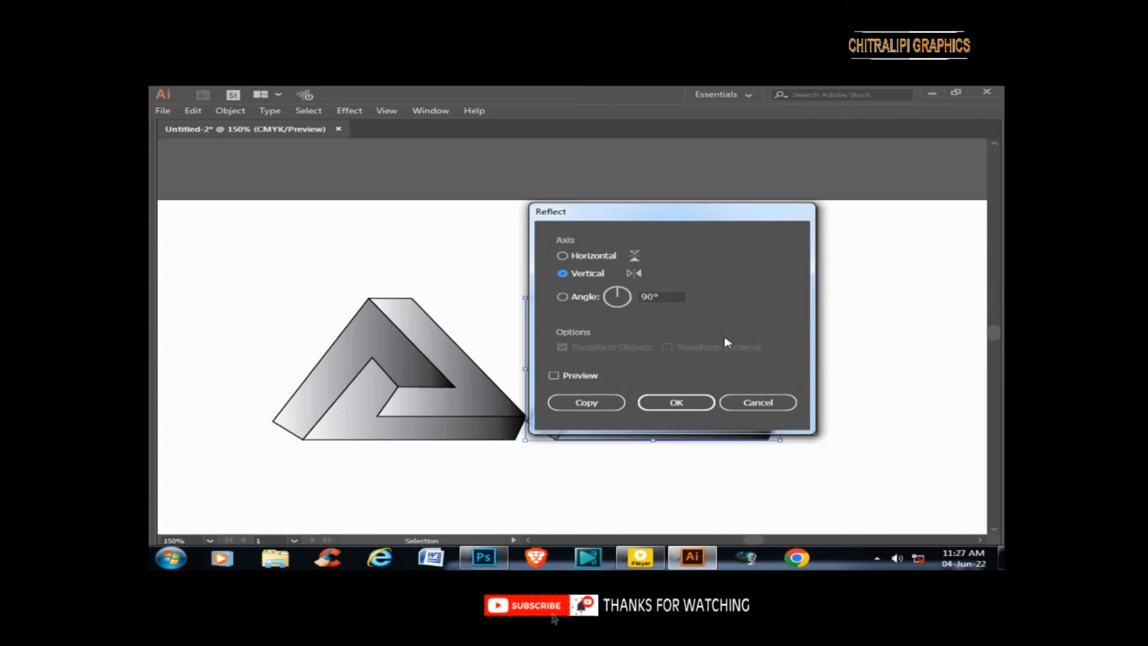
left_click(676, 402)
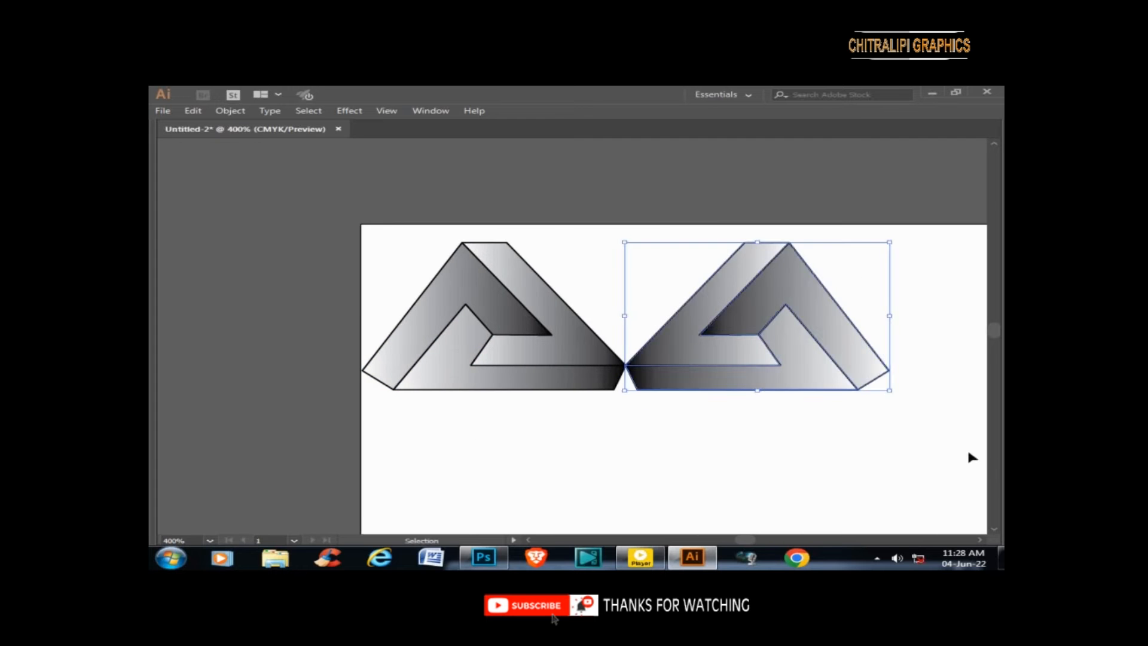
- Expand the gradient-filled triangle into plain objects and group the result
left_click_drag(844, 481, 325, 239)
left_click(590, 397, "ctrl")
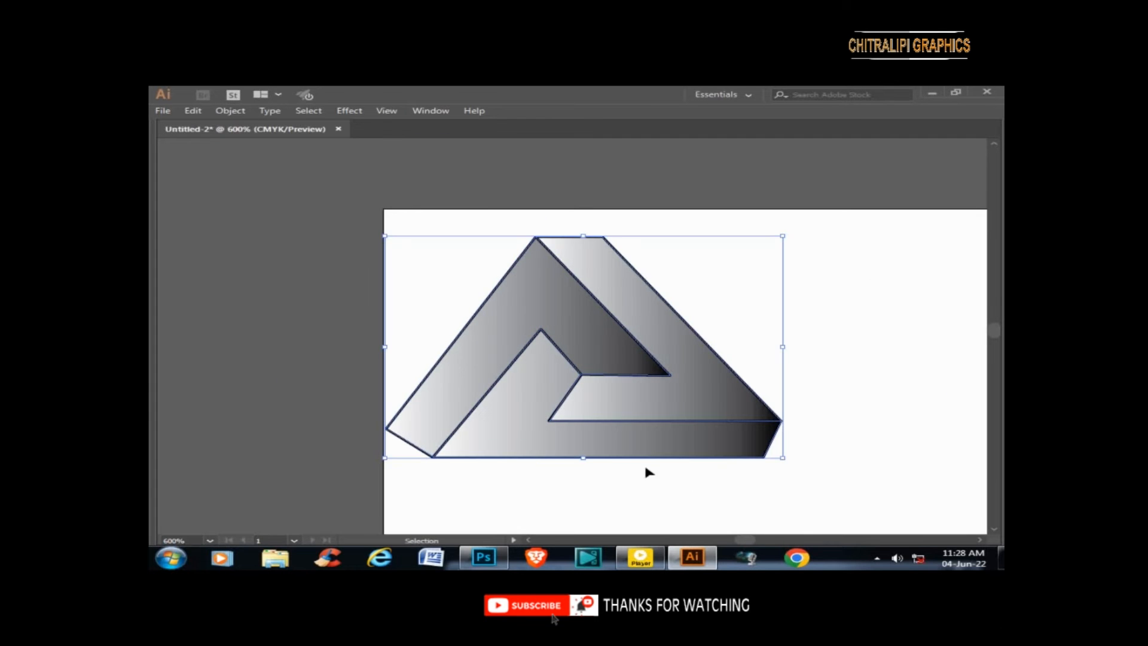
left_click(231, 111)
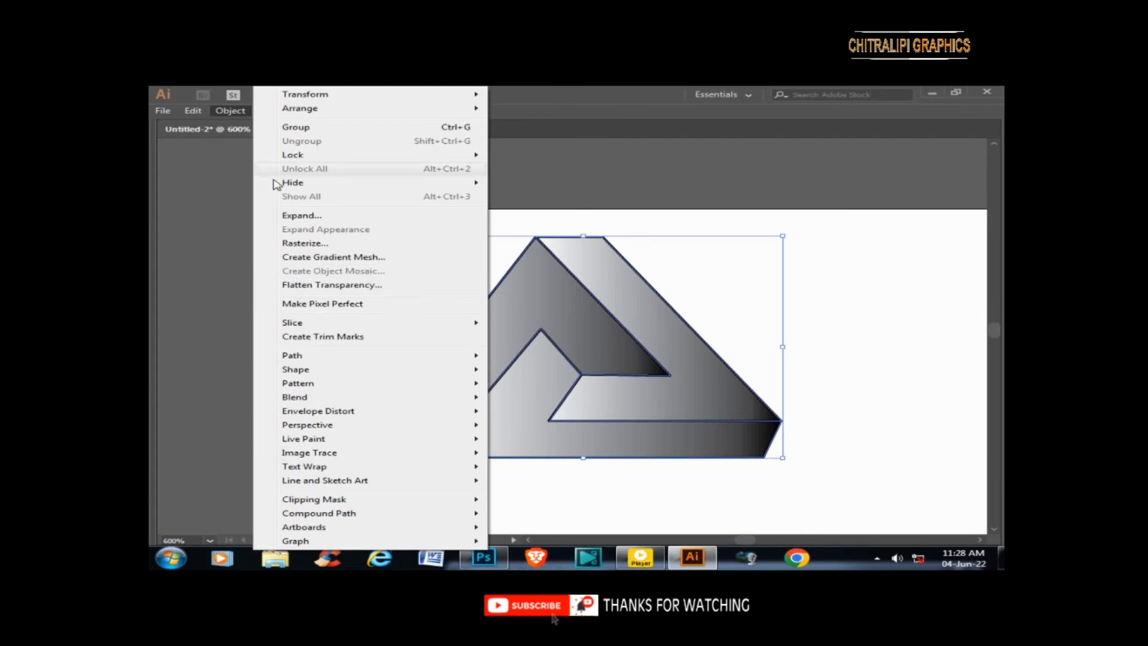
left_click(301, 215)
left_click(538, 406)
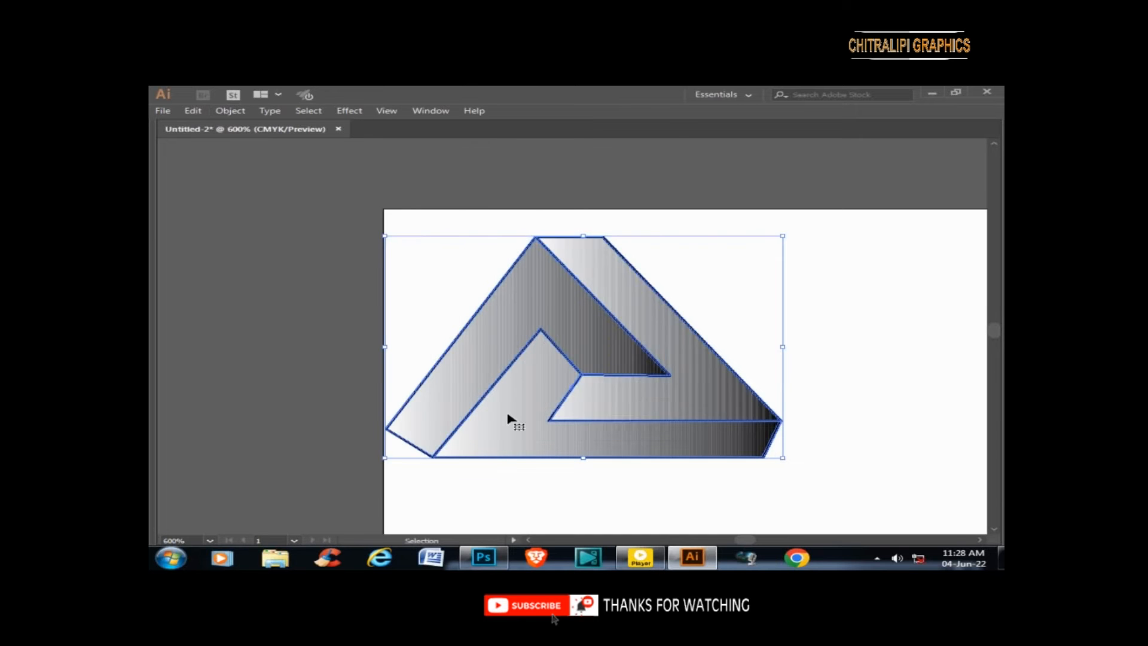
right_click(601, 335)
left_click(655, 412)
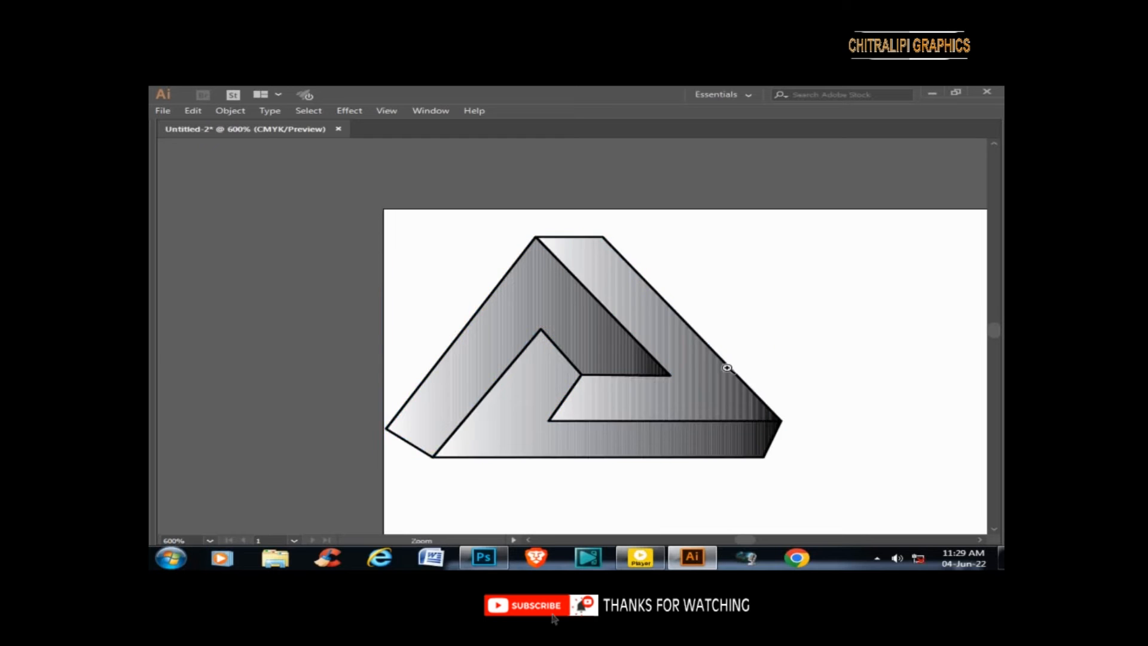
- Copy the grouped triangle so it touches the original on the right, and reflect the copy about the vertical axis
scroll(718, 380, "down", 2)
left_click_drag(606, 248, 559, 274)
left_click(678, 345)
scroll(522, 350, "up", 1)
left_click_drag(521, 352, 816, 392)
left_click(492, 388)
right_click(733, 354)
mouse_move(801, 472)
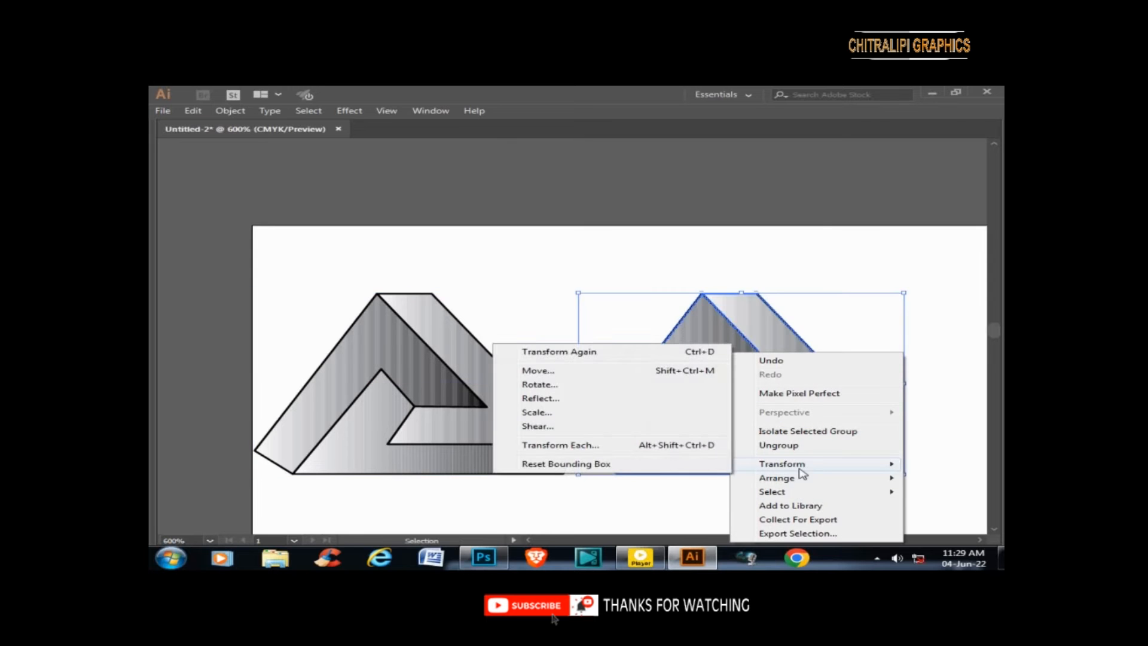
left_click(563, 399)
left_click(674, 402)
left_click(662, 242)
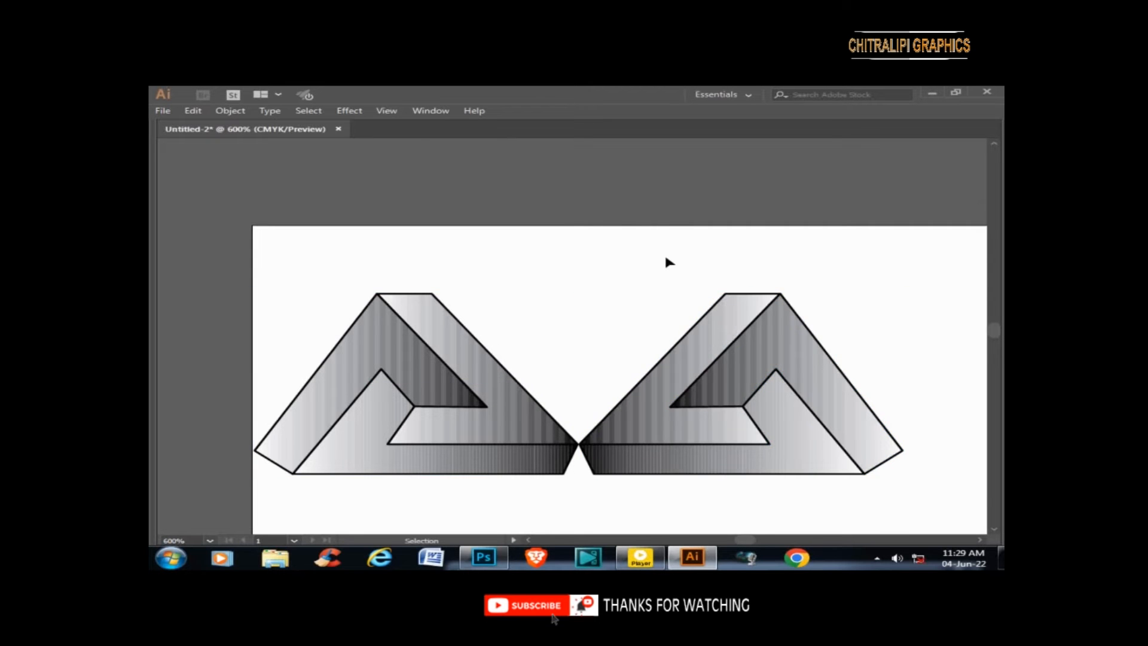
- Copy the triangle artwork one triangle width to the right
key("ctrl+minus")
key("ctrl+minus")
left_click_drag(711, 376, 646, 396)
key("a")
left_click_drag(727, 448, 586, 327)
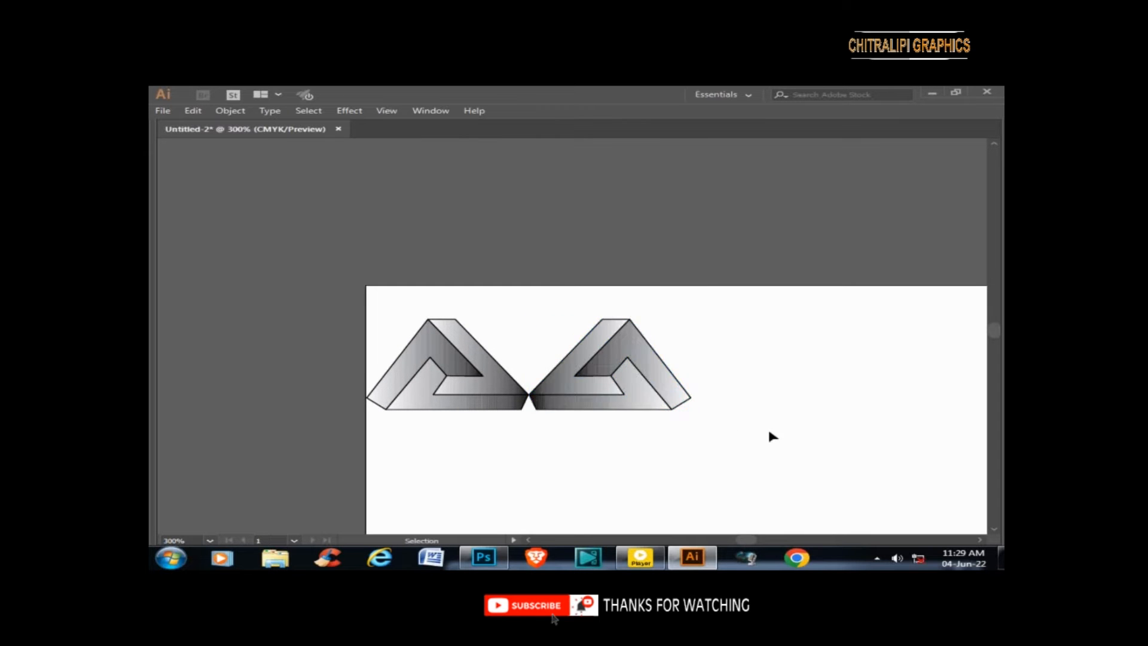
left_click(618, 408)
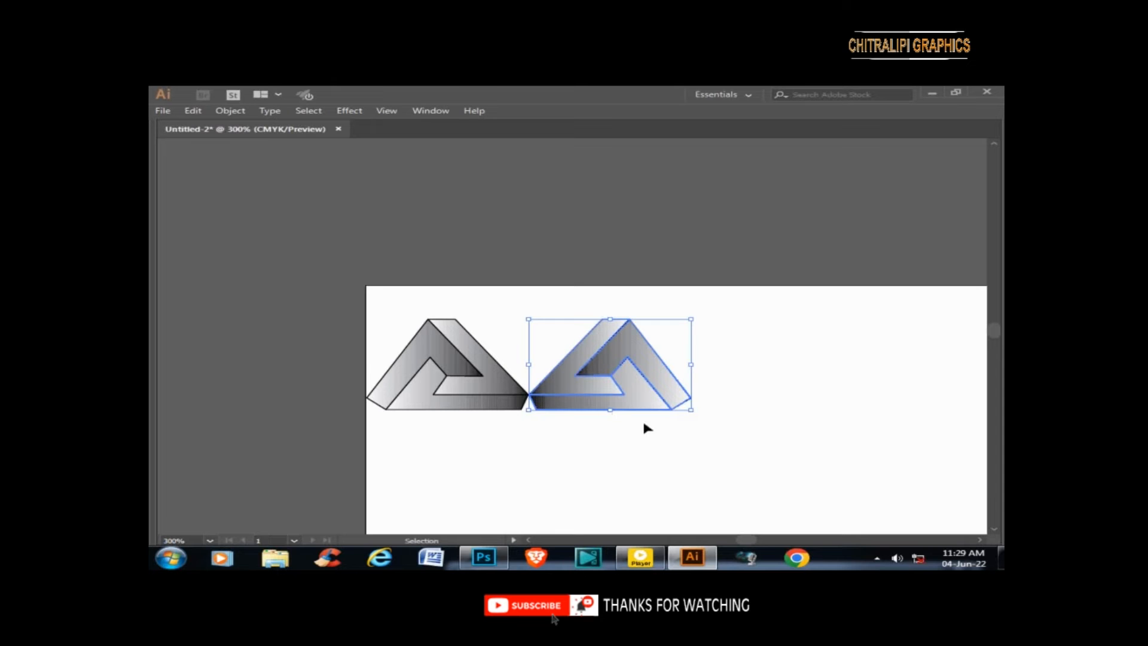
left_click_drag(759, 450, 626, 453)
left_click_drag(459, 388, 621, 389)
- Repeat the copy transformation until a row of twelve triangles spans the upper edge of the artboard
key("ctrl+minus")
key("ctrl+minus")
key("ctrl+minus")
key("ctrl+d")
key("ctrl+d")
key("ctrl+d")
key("ctrl+d")
key("ctrl+d")
key("ctrl+d")
key("a")
key("ctrl+minus")
key("ctrl+d")
key("ctrl+d")
key("ctrl+d")
key("v")
left_click(763, 428)
- Select the entire row of triangles and nudge it sideways to adjust its position between the artboard's left and right edges
key("ctrl+plus")
left_click_drag(718, 426, 861, 392)
left_click_drag(957, 366, 263, 269)
key("Right")
key("Right")
key("Right")
key("Right")
key("Right")
key("Right")
key("Right")
key("Right")
key("Right")
key("Right")
key("Right")
key("Right")
key("Right")
key("Right")
key("Right")
key("Right")
key("Right")
key("Right")
key("Right")
key("Right")
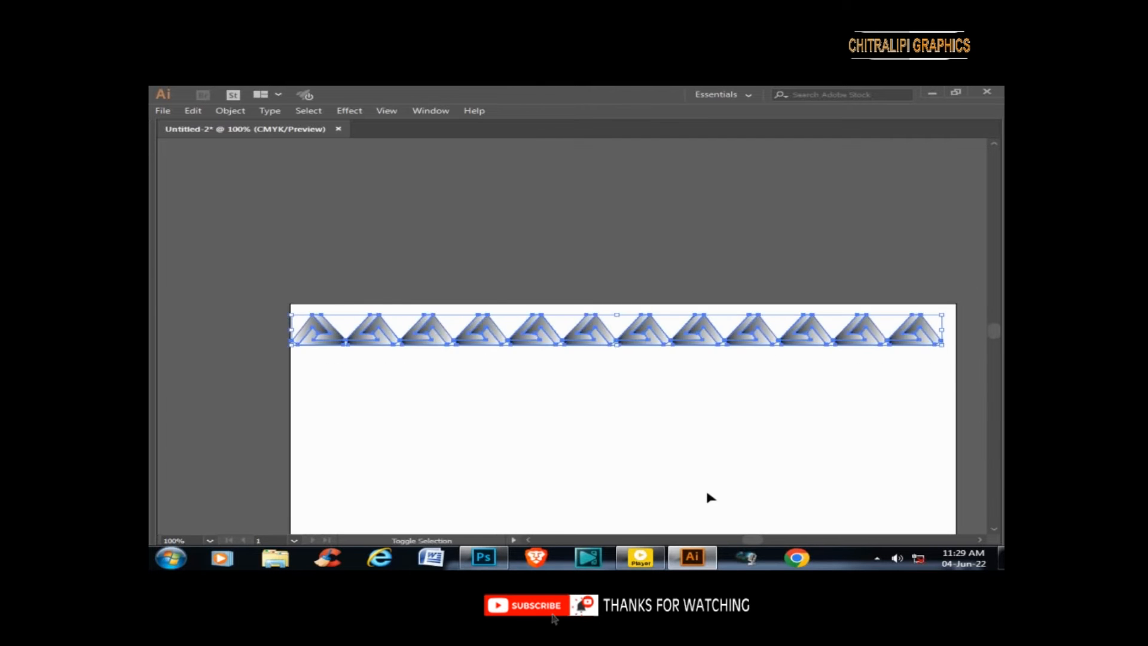
key("Left")
key("Left")
key("Left")
key("Left")
key("Left")
key("Left")
key("Left")
key("Left")
key("Left")
key("Left")
key("Left")
key("Left")
key("Left")
key("Left")
key("Left")
key("Left")
key("Left")
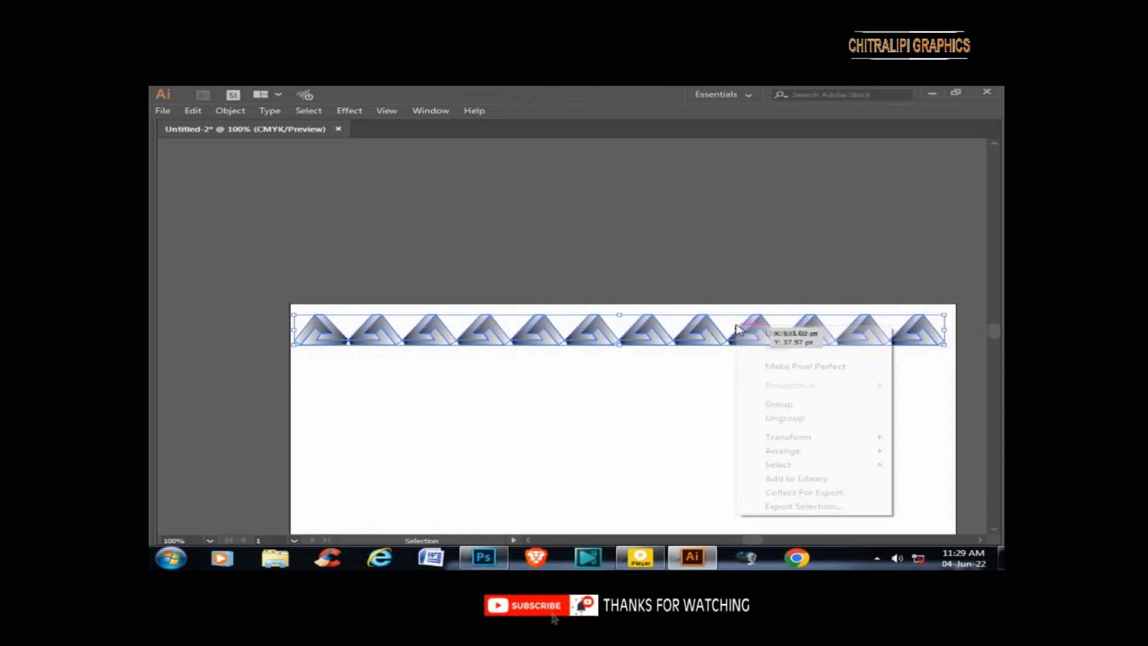
- Group the row of triangles and place a copy directly below it
right_click(742, 338)
left_click(777, 405)
left_click_drag(763, 329, 767, 360)
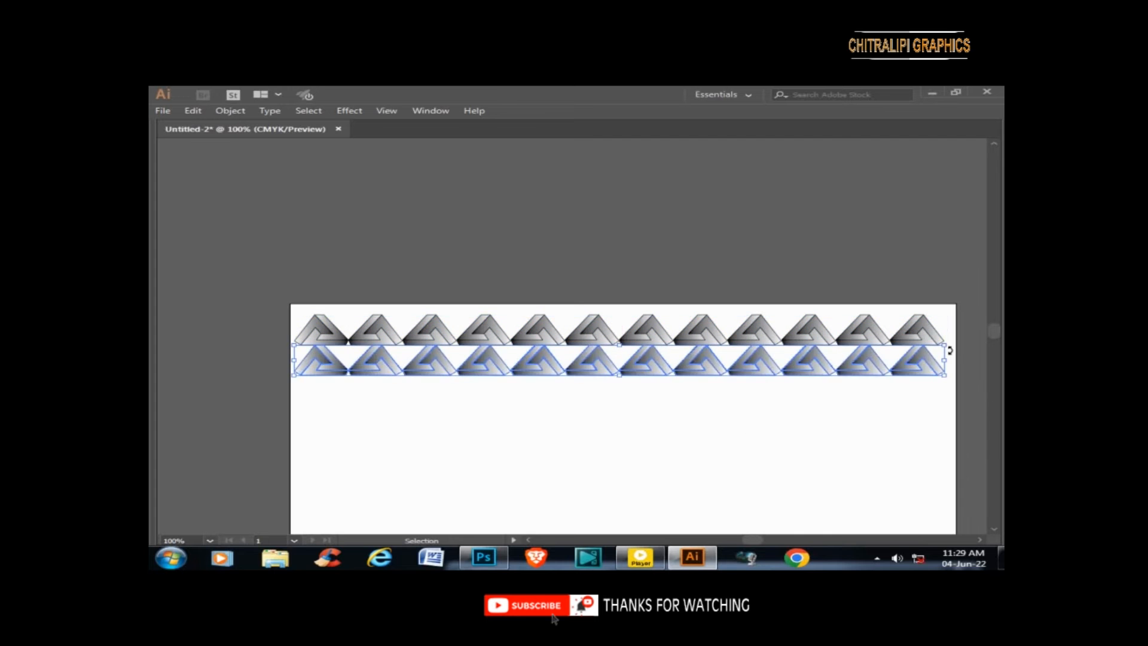
- Rotate the copied row of triangles 180 degrees so its bases face the upper row, and nudge it slightly downward
left_click_drag(955, 354, 492, 400)
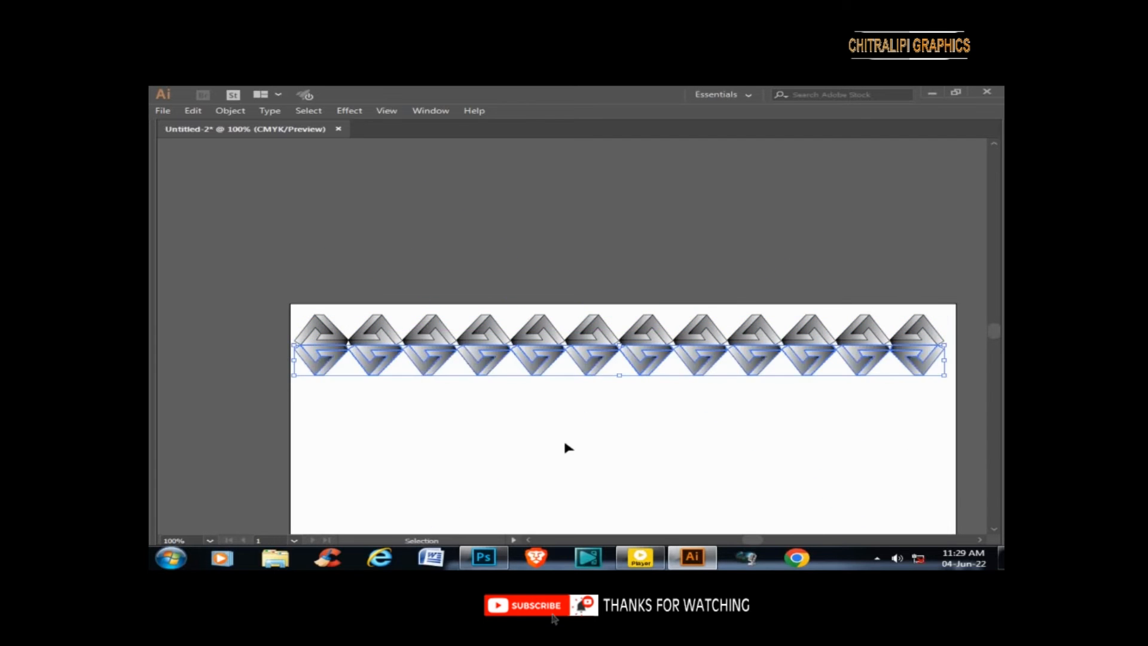
left_click(771, 463)
key("ctrl+space")
left_click(678, 340, "ctrl")
left_click(678, 341, "ctrl")
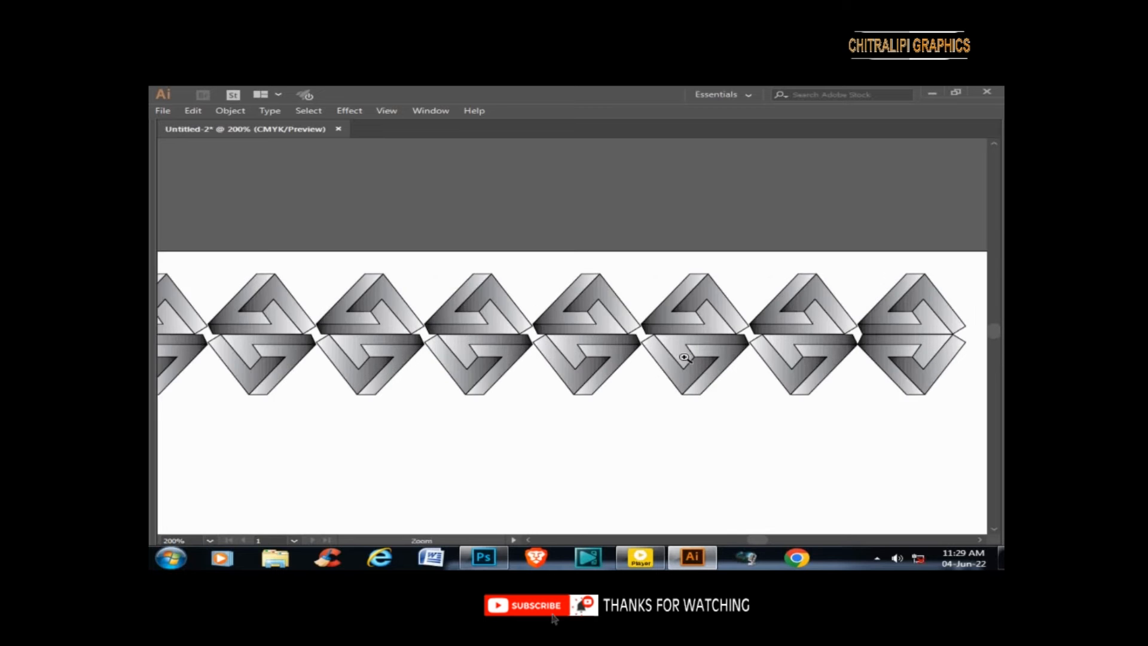
left_click(688, 342, "ctrl")
left_click(687, 342, "ctrl")
left_click_drag(684, 430, 599, 412)
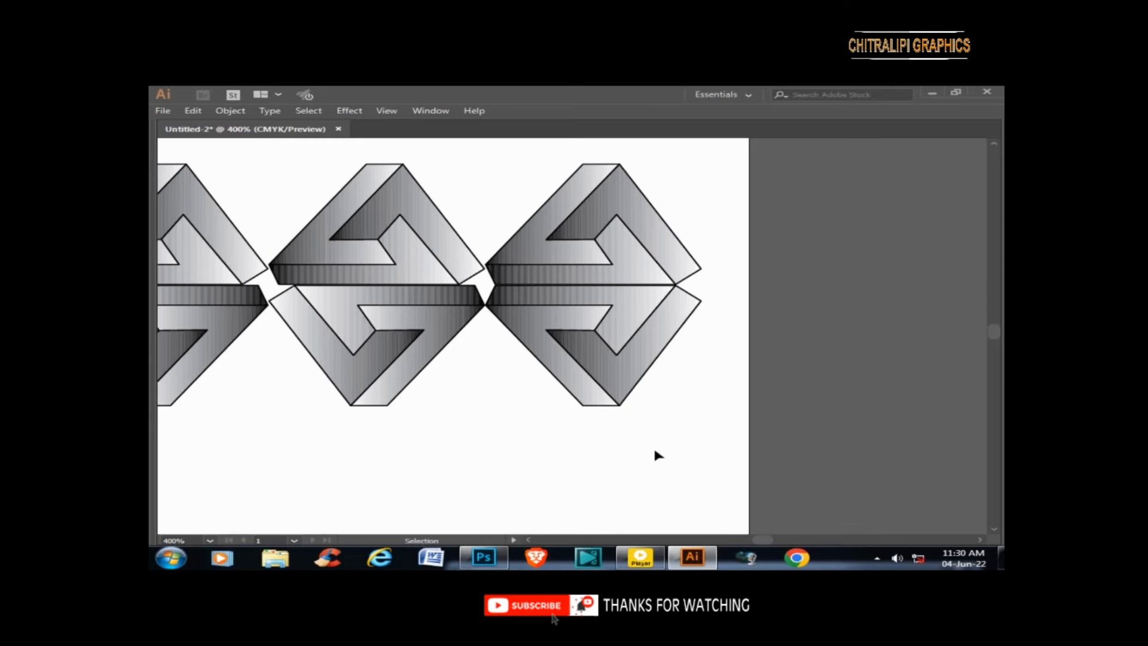
left_click(567, 356)
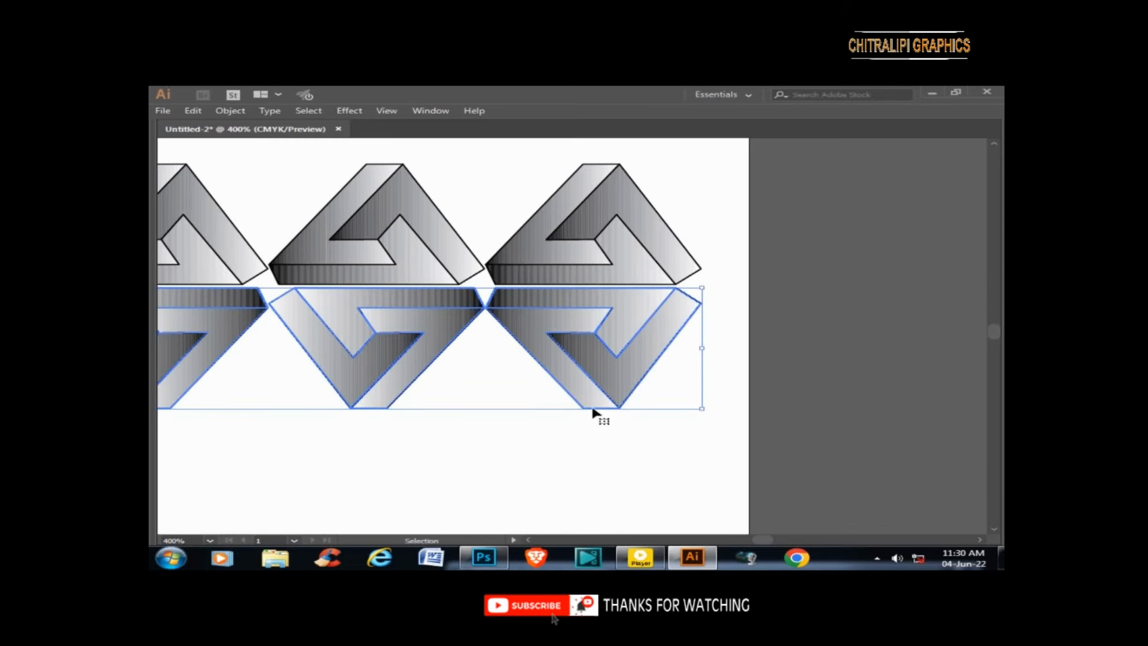
left_click(622, 443)
- Select both rows of triangles together and place a copy of them directly below
key("ctrl+minus")
key("ctrl+minus")
key("ctrl+minus")
left_click_drag(267, 421, 742, 419)
key("ctrl+minus")
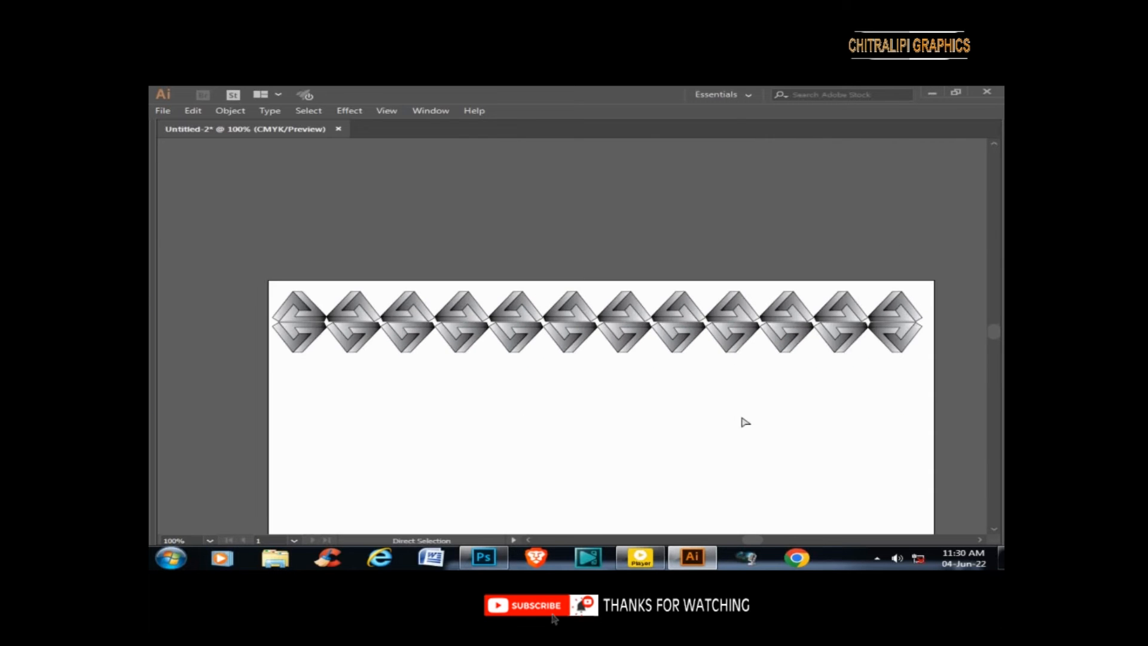
left_click_drag(233, 273, 990, 400)
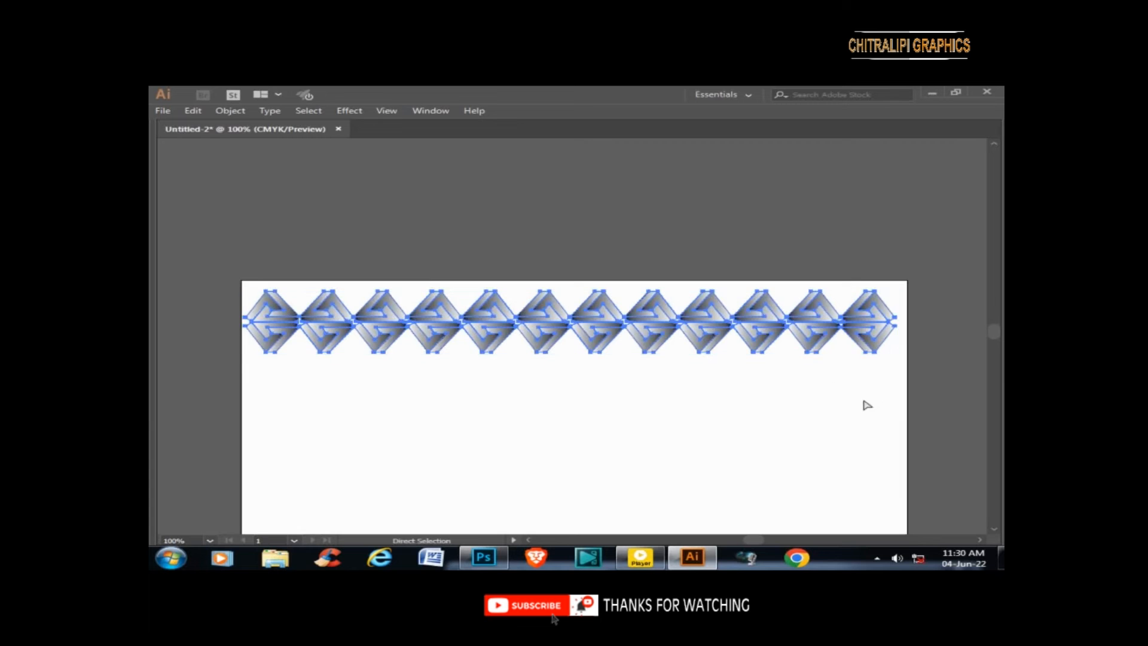
left_click_drag(765, 301, 763, 368)
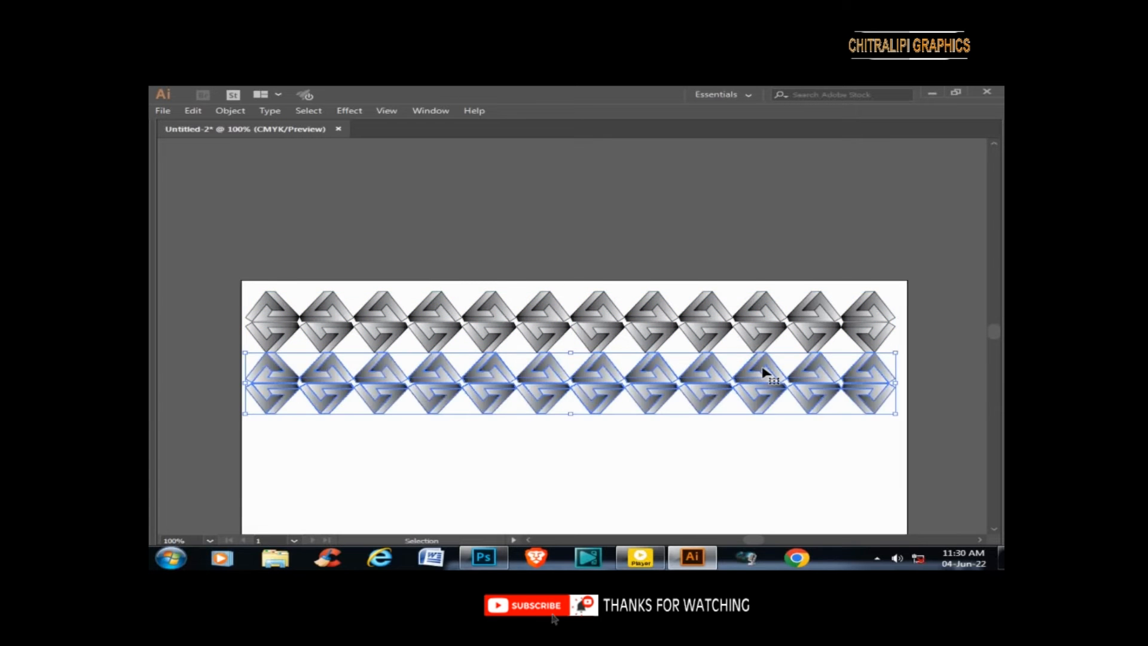
- Reflect the copied double row so that its triangles mirror the double row above
key("ctrl+space")
triple_click(763, 339)
key("space")
left_click_drag(277, 376, 884, 344)
left_click_drag(628, 389, 827, 391)
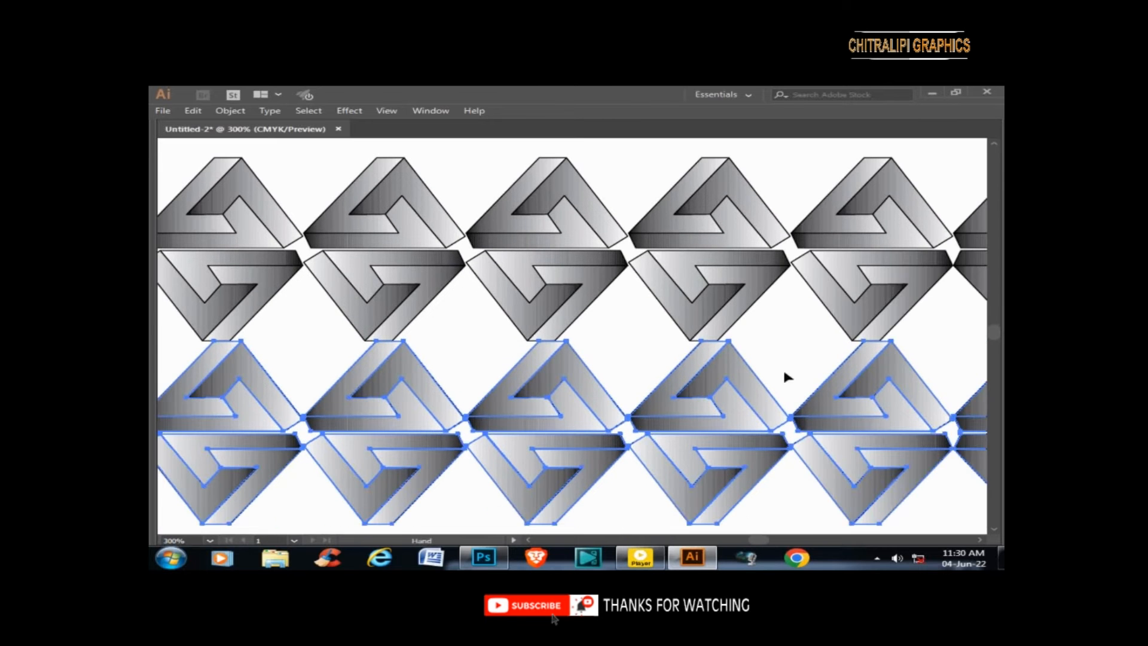
key("space")
left_click_drag(940, 346, 855, 352)
left_click_drag(374, 341, 1043, 333)
right_click(747, 320)
mouse_move(802, 438)
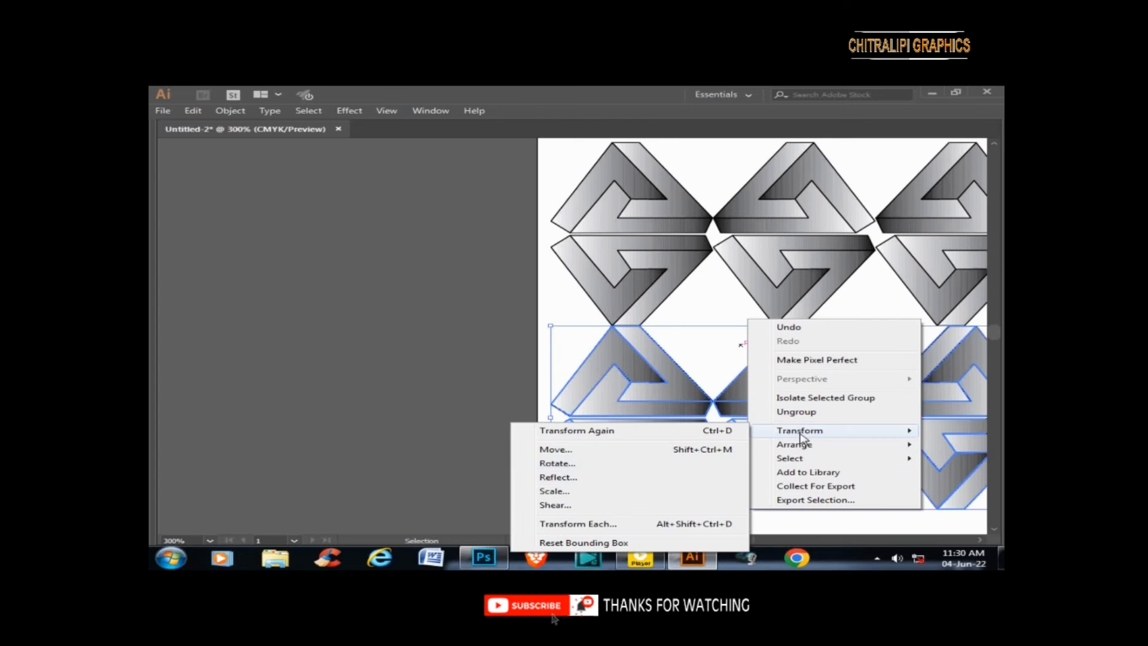
left_click(563, 477)
left_click(664, 403)
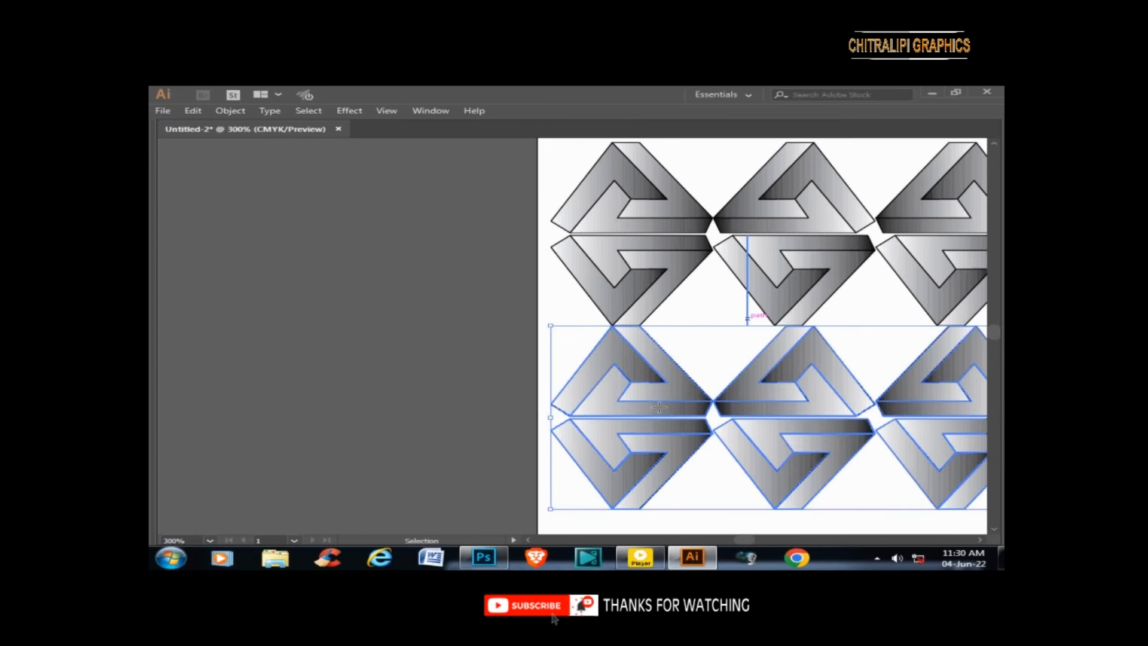
left_click_drag(866, 380, 556, 371)
left_click_drag(915, 358, 562, 349)
left_click_drag(892, 354, 452, 345)
left_click_drag(731, 346, 589, 348)
left_click(865, 391)
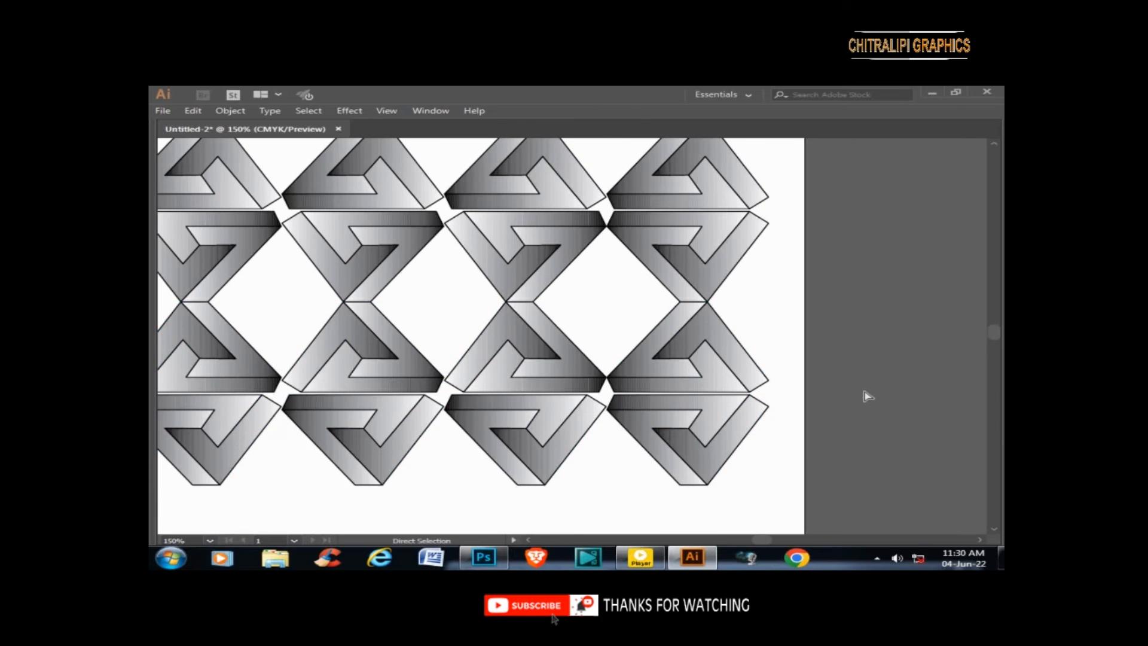
- Group the four rows of triangles and place a copy of the group directly below
key("ctrl+minus")
left_click_drag(494, 383, 746, 381)
left_click_drag(854, 419, 354, 385)
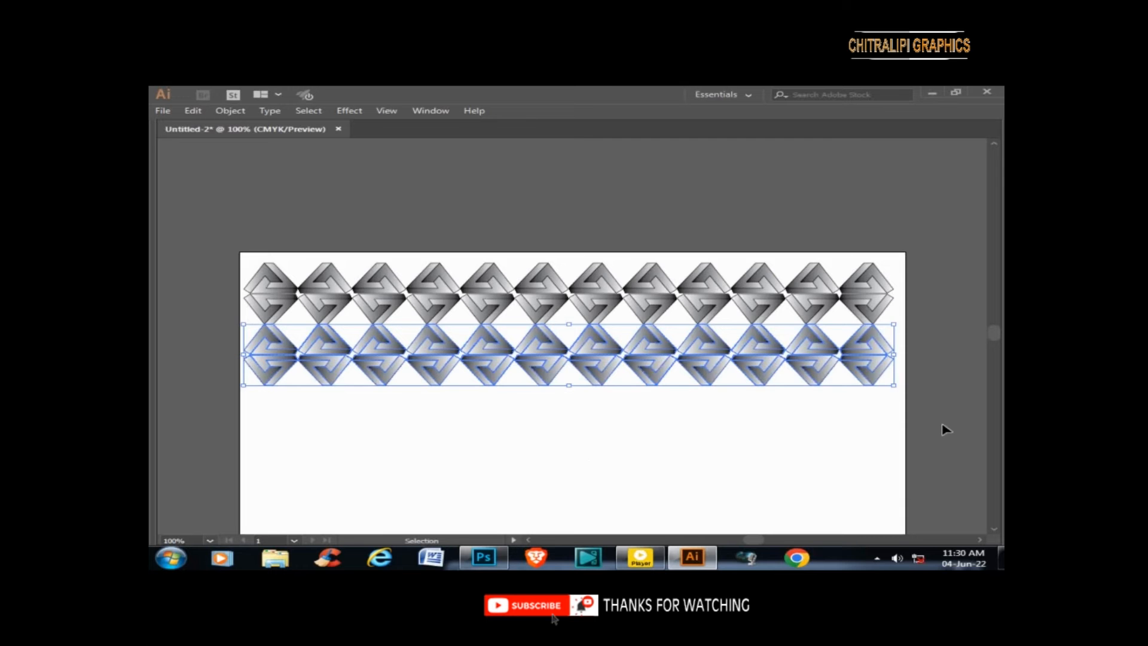
left_click_drag(820, 329, 834, 399)
left_click_drag(945, 351, 943, 354)
left_click_drag(213, 254, 610, 323)
right_click(589, 290)
left_click(655, 284)
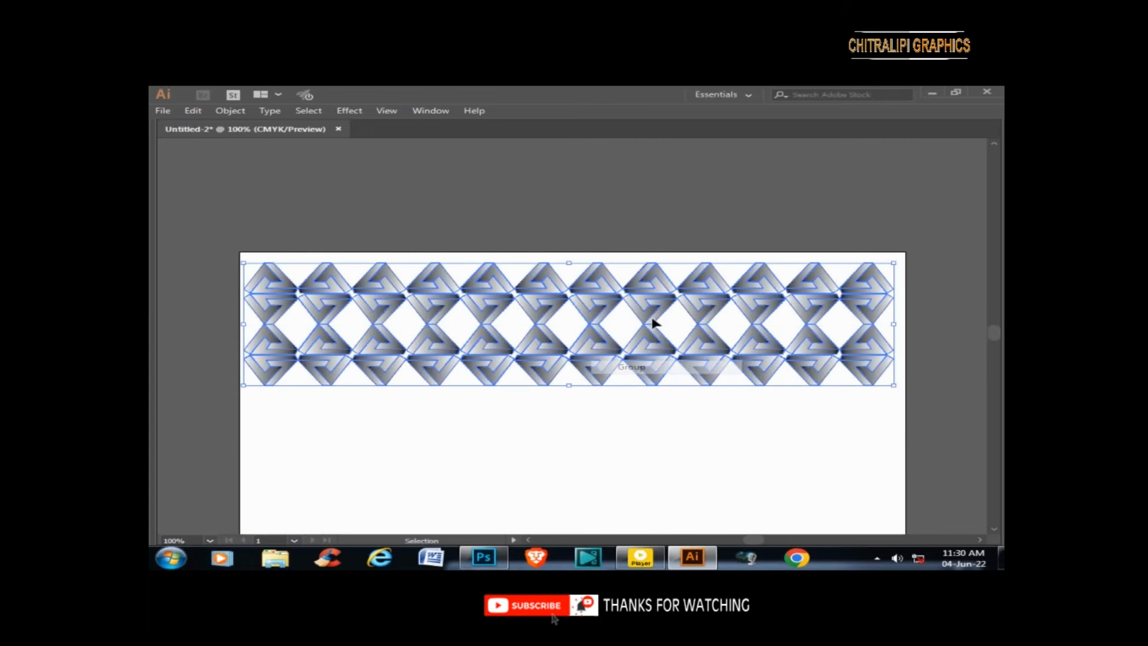
left_click_drag(655, 284, 642, 404)
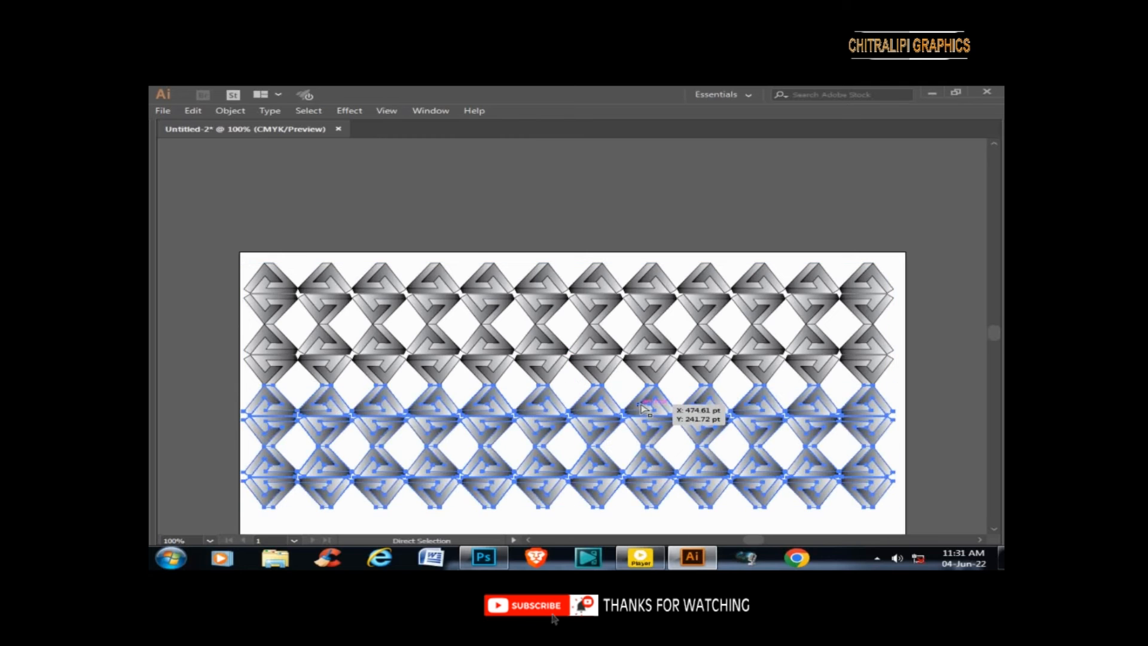
- Repeat the copy transformation so triangle rows fill the rest of the artboard down to its lower edge
key("ctrl+minus")
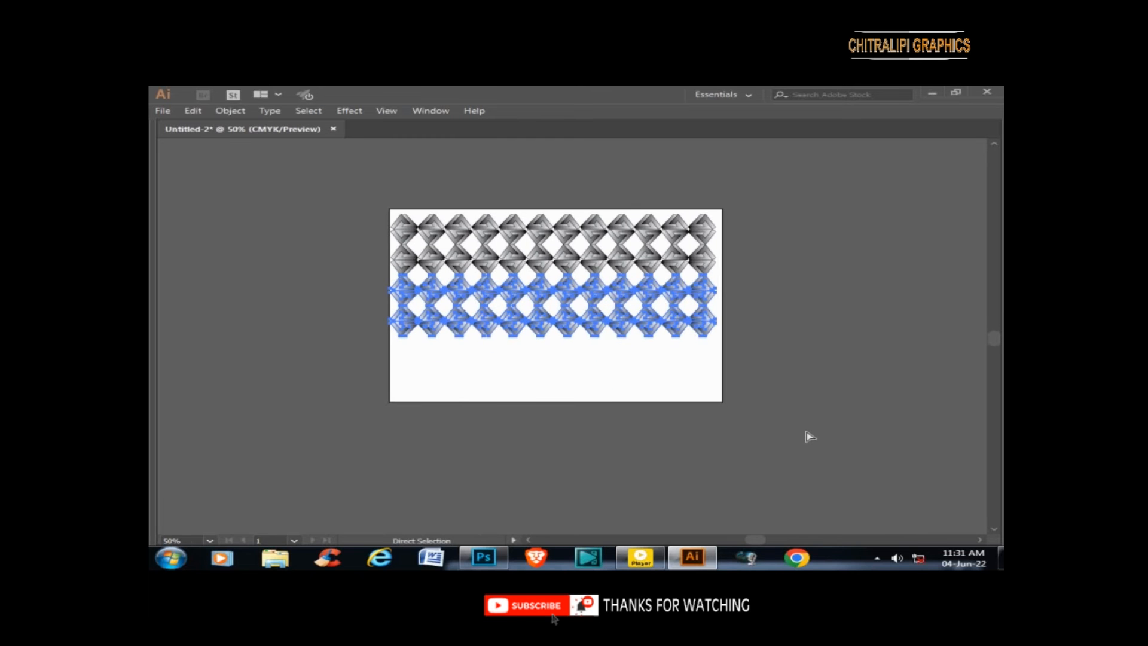
key("ctrl+d")
left_click(794, 405)
key("ctrl+plus")
key("ctrl+plus")
left_click_drag(556, 378, 700, 438)
key("ctrl+0")
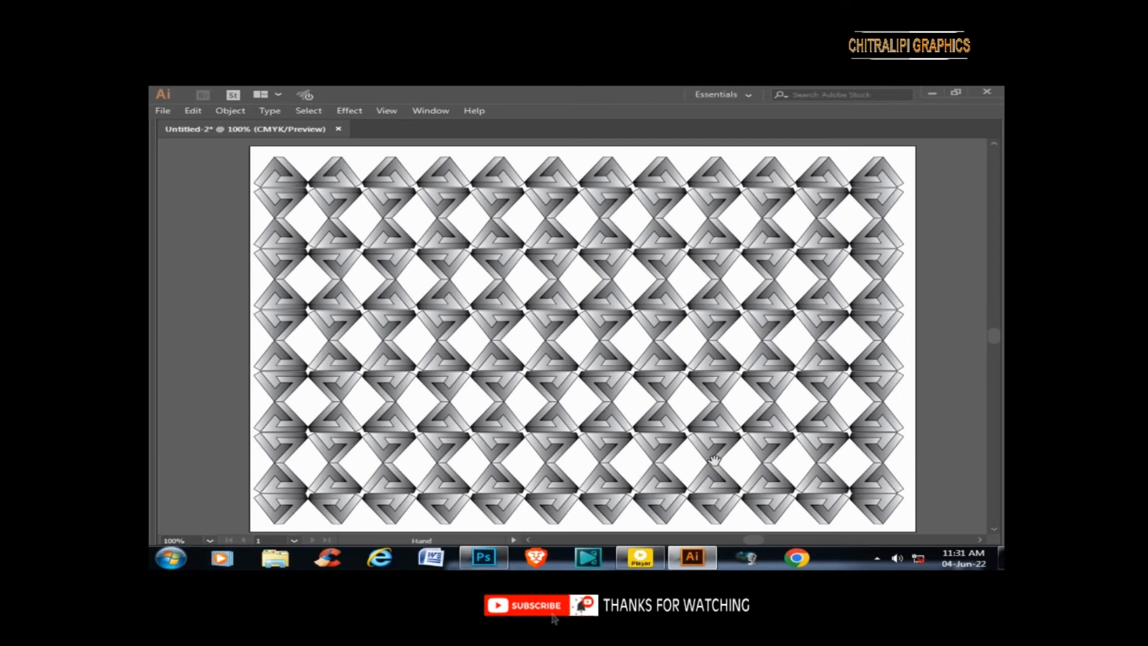
key("ctrl+minus")
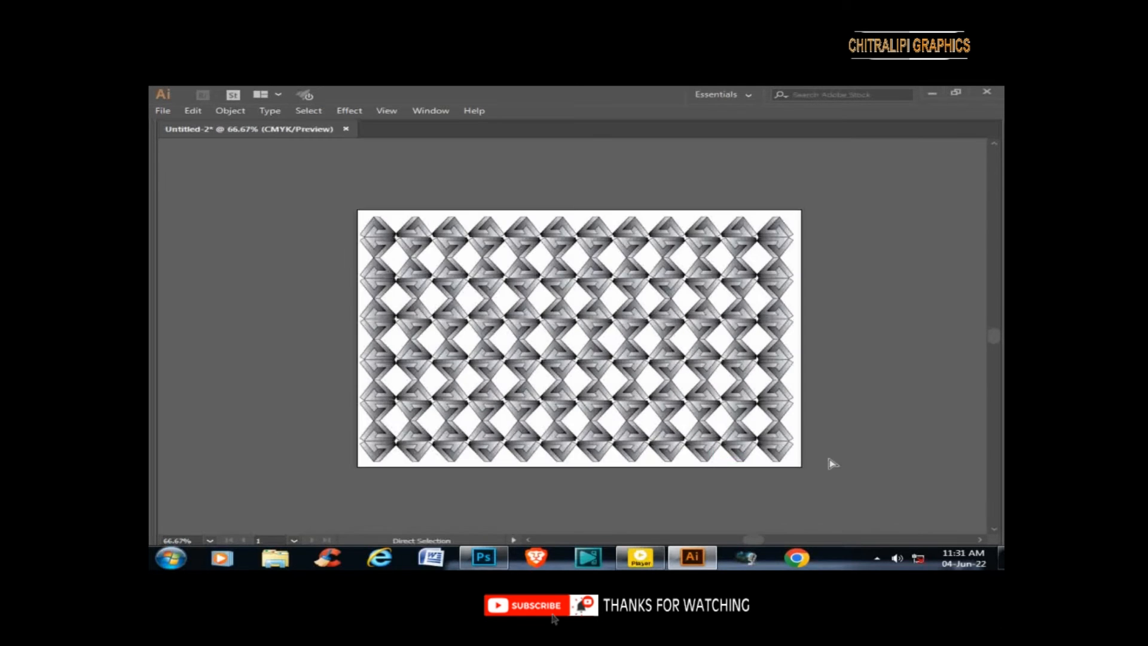
key("ctrl+a")
left_click_drag(792, 400, 824, 396)
key("v")
left_click(869, 444)
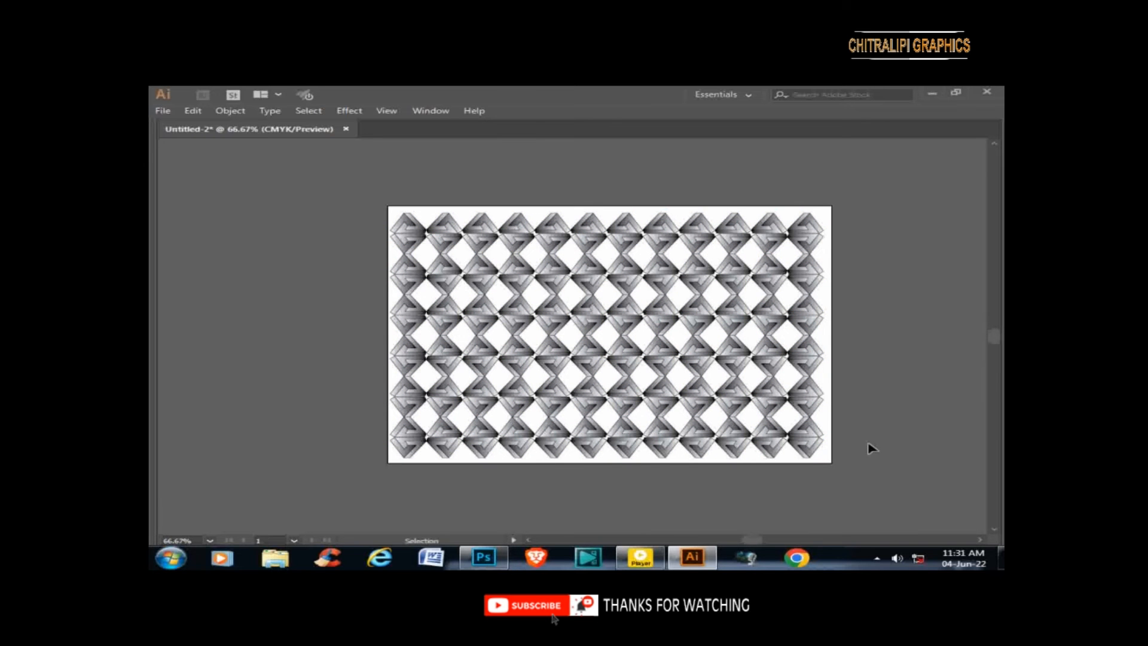
- Draw a rectangle covering the whole artboard
key("Tab")
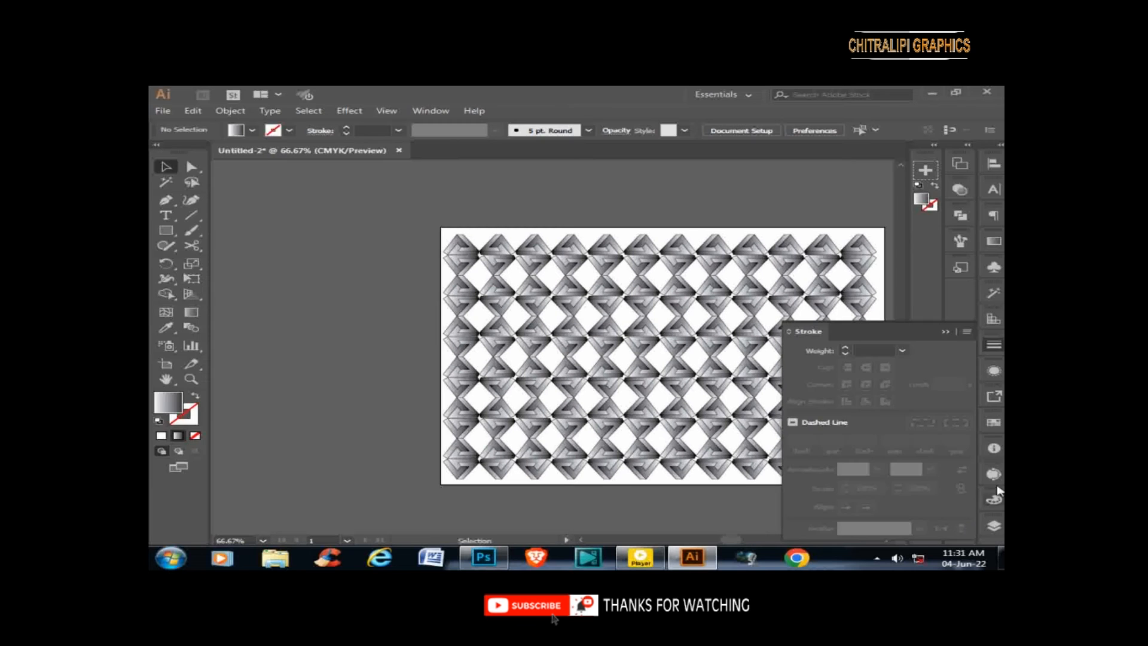
left_click(167, 231)
key("Tab")
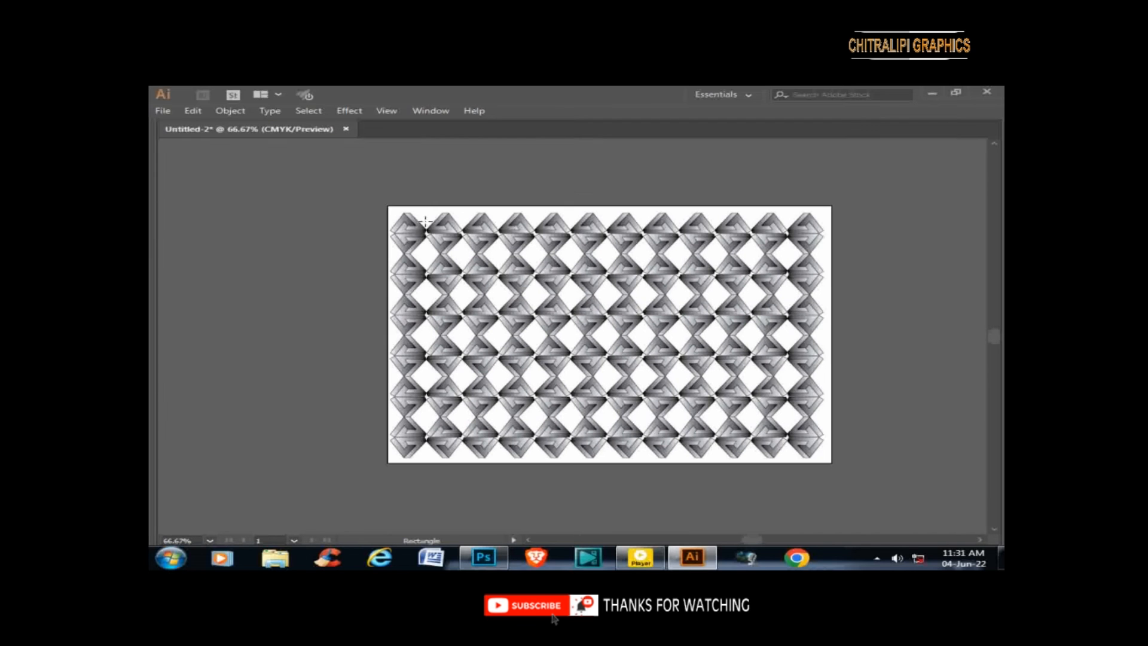
left_click_drag(385, 204, 831, 463)
- Fill the artboard-sized rectangle with black and send it behind the triangle pattern
key("Tab")
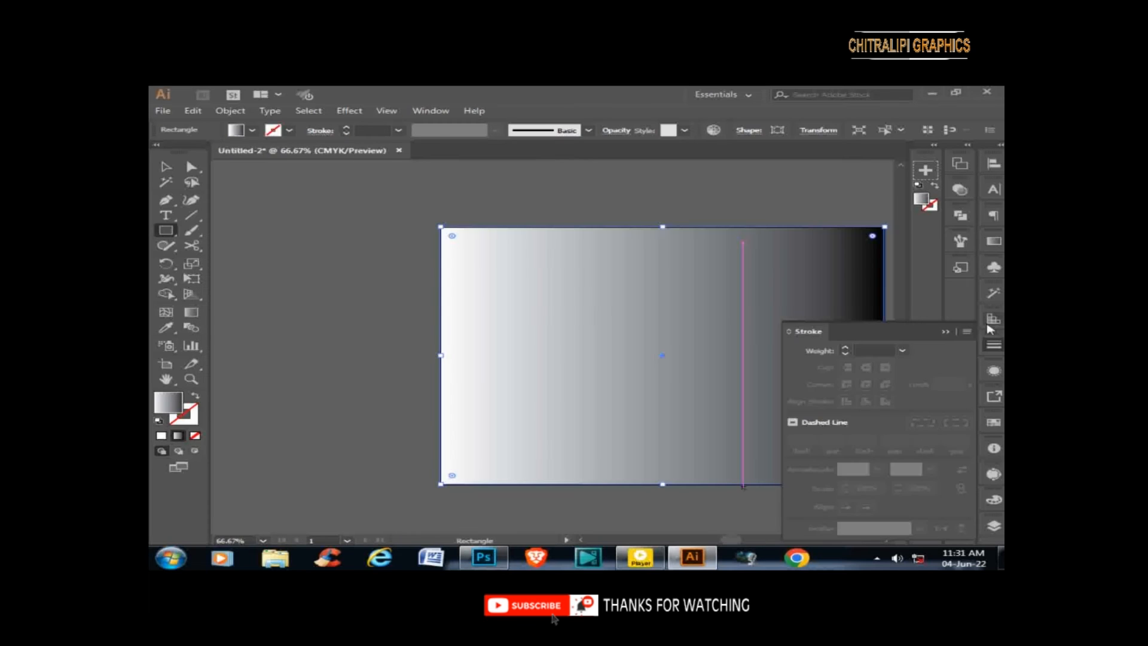
left_click(990, 320)
left_click(996, 321)
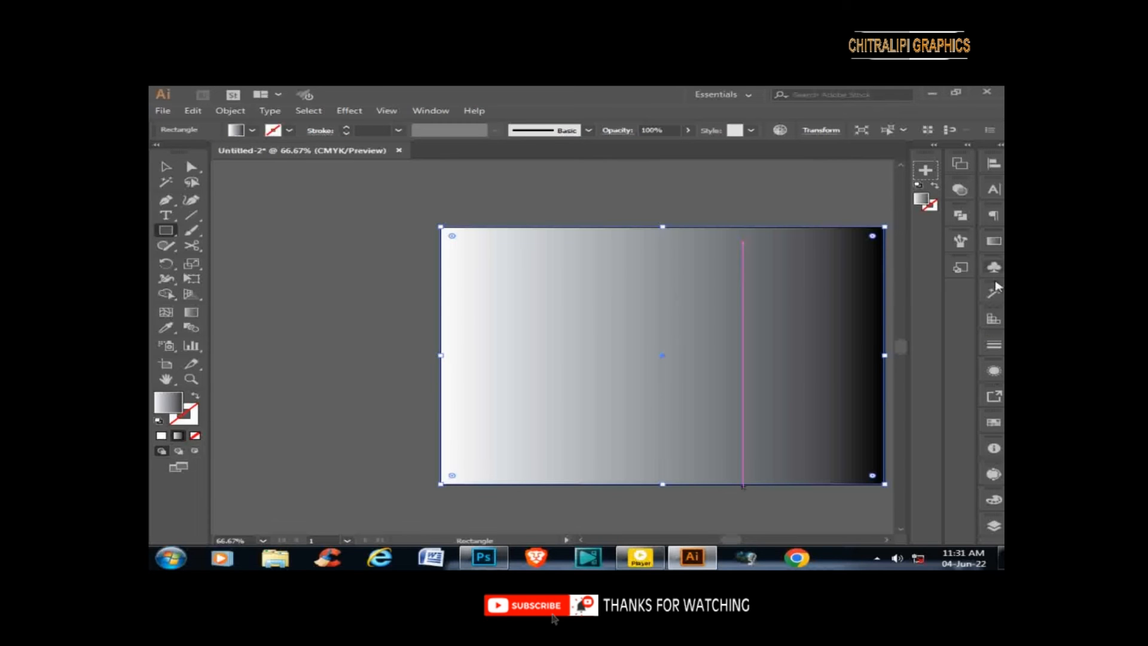
left_click(993, 423)
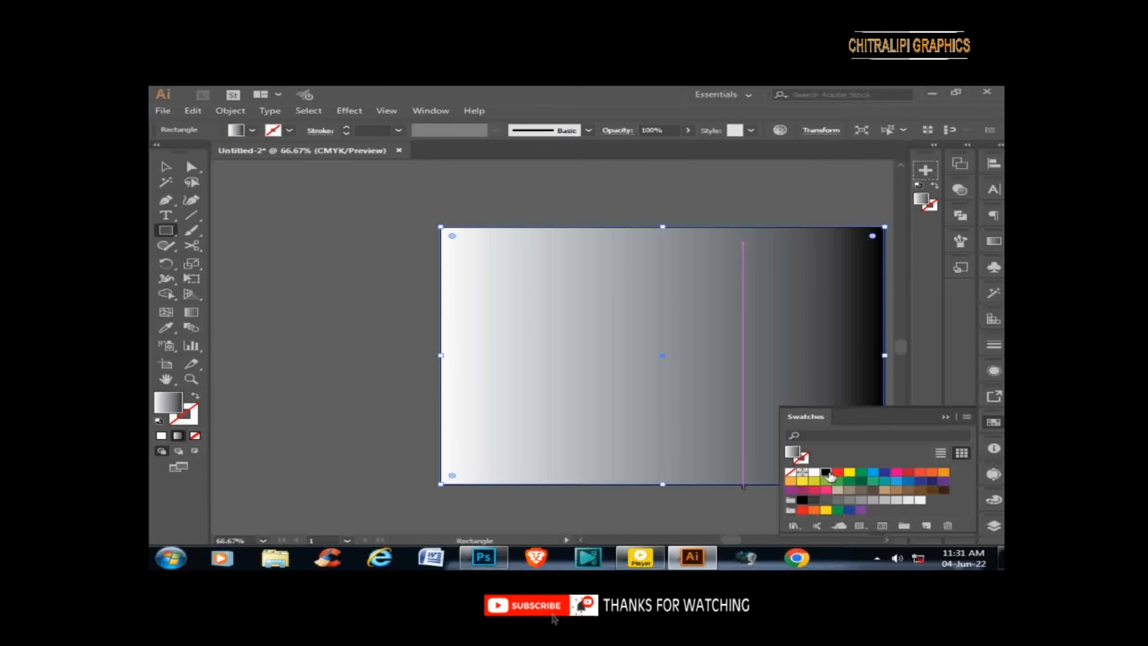
left_click(830, 476)
key("Tab")
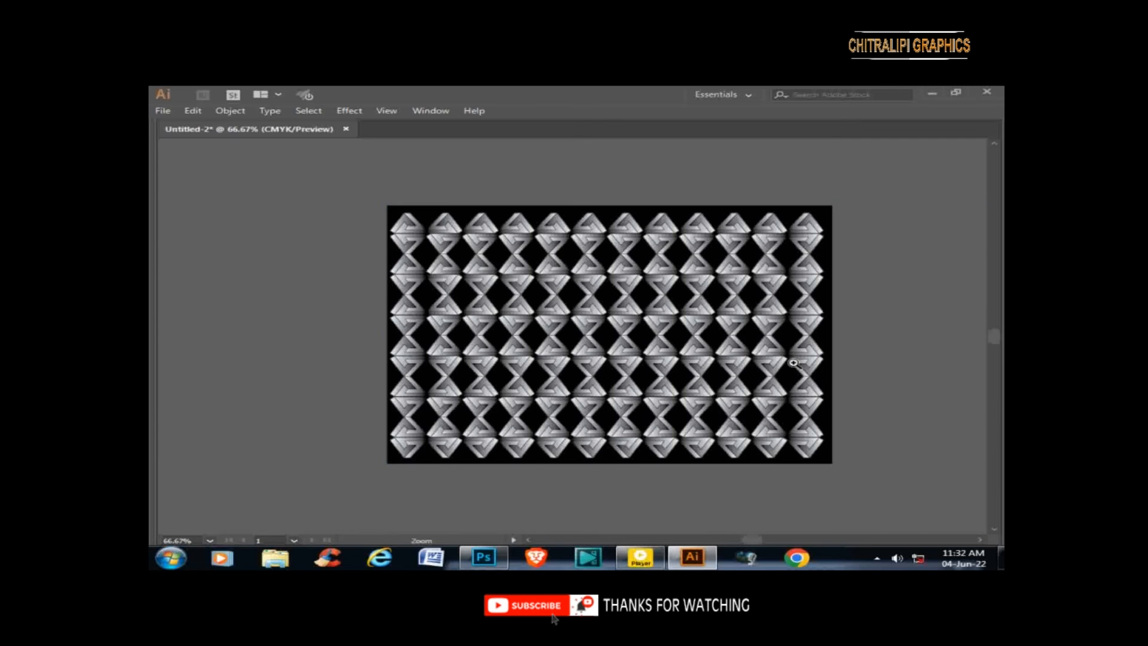
key("ctrl+1")
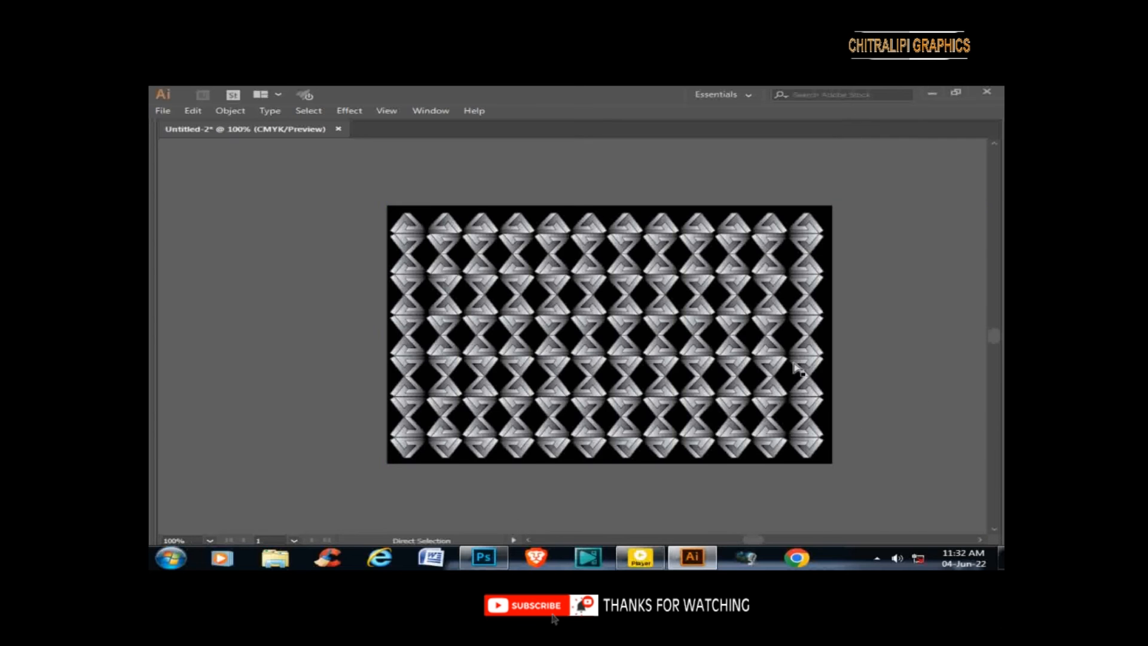
key("v")
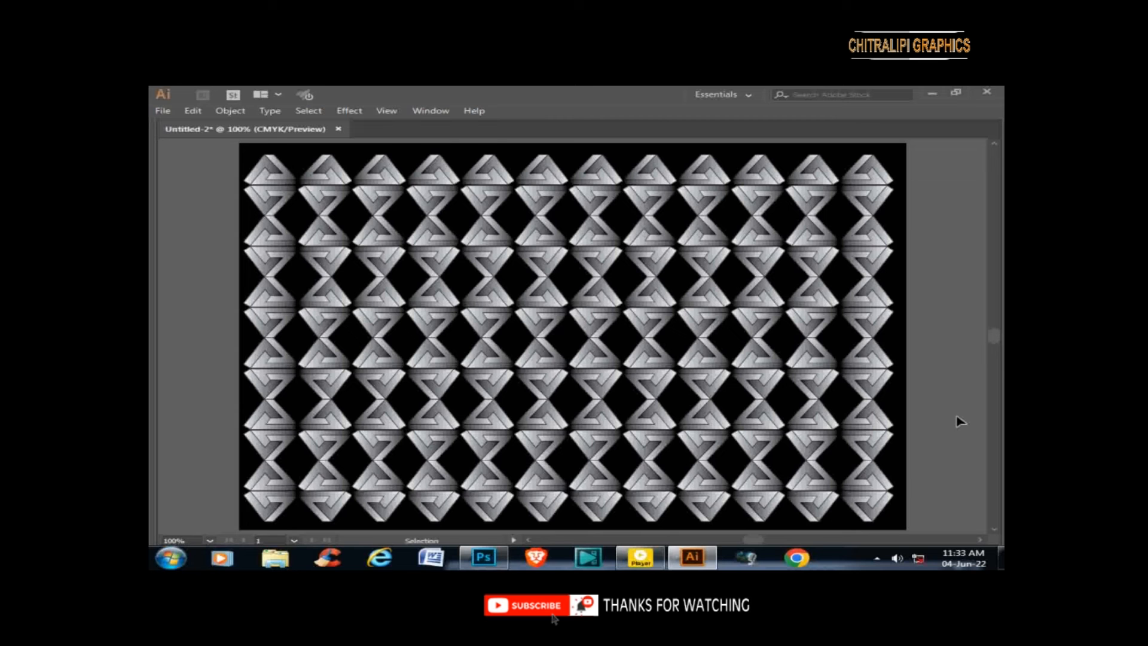
- Select the middle group of triangle rows and ungroup it
key("h")
left_click_drag(407, 367, 808, 364)
left_click_drag(681, 391, 772, 367)
key("v")
left_click(769, 322)
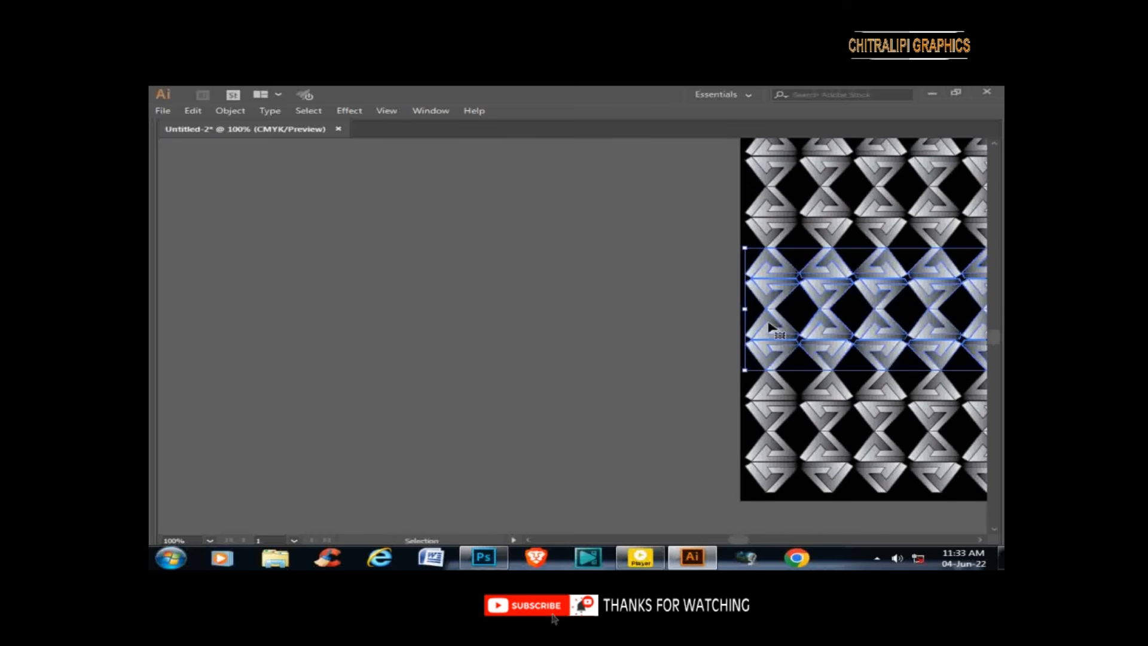
right_click(769, 326)
left_click(795, 415)
left_click(496, 371)
- Try to pull part of the ungrouped artwork out of the pattern, and undo the recent changes
left_click_drag(773, 325, 820, 374)
key("shift")
key("space")
left_click_drag(866, 332, 248, 333)
key("ctrl+z")
key("ctrl+z")
key("ctrl+z")
key("ctrl+z")
key("ctrl+z")
key("ctrl+z")
- Copy the single triangle on the empty canvas sideways and reflect the copy into a left-right mirror image
key("ctrl+space")
left_click(863, 362, "ctrl")
left_click(572, 336, "ctrl")
left_click(569, 336, "ctrl")
left_click(578, 323)
left_click_drag(611, 324, 734, 366)
right_click(739, 310)
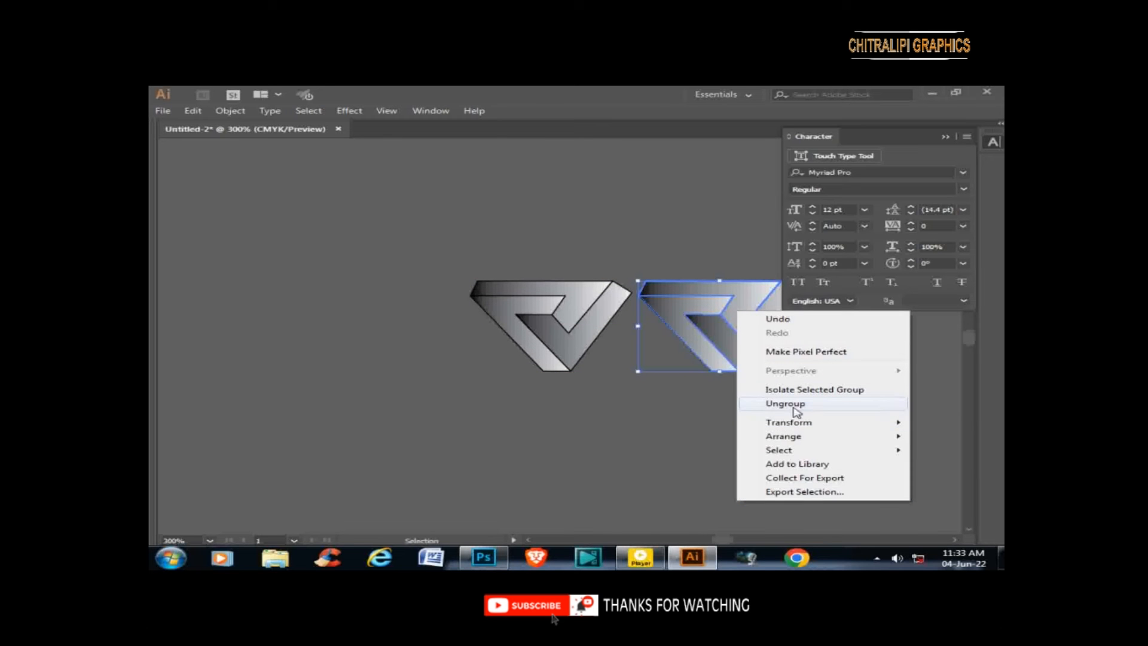
mouse_move(789, 422)
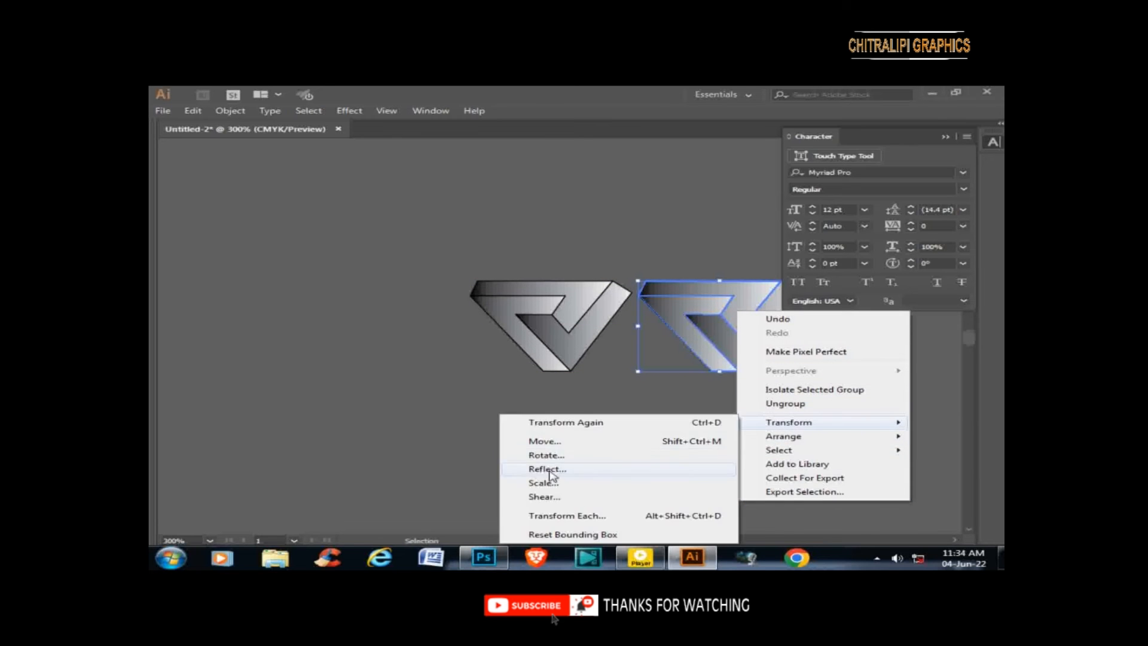
left_click(570, 471)
left_click(676, 403)
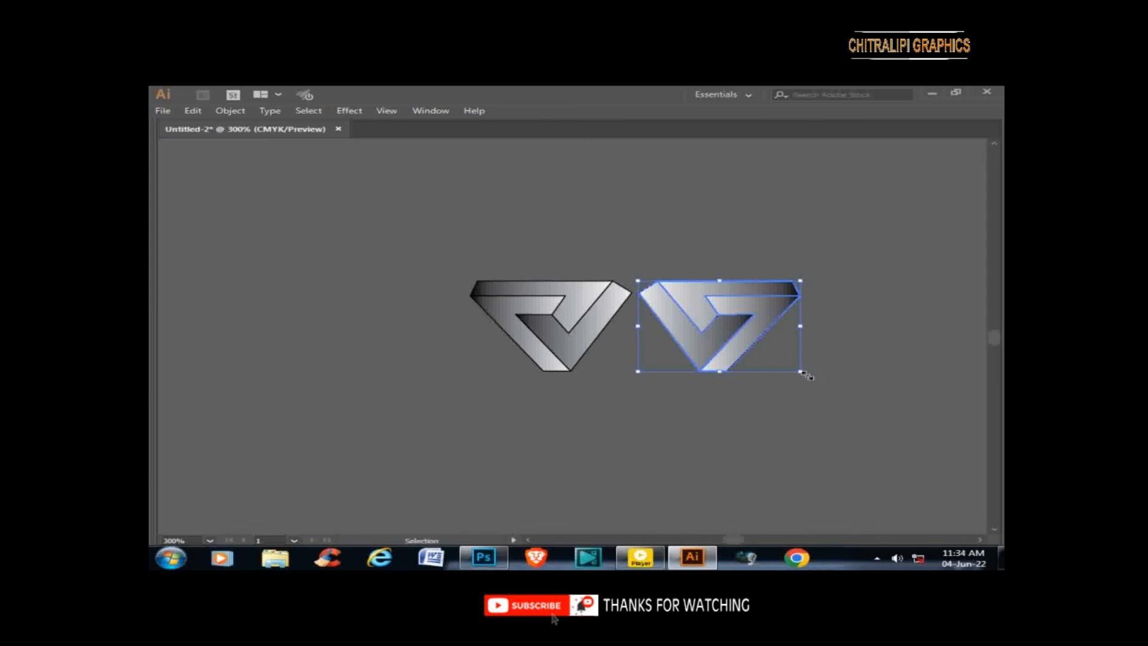
- Rotate the mirrored triangle 180 degrees and place it directly below the original triangle
key("Tab")
key("r")
left_click_drag(718, 436, 768, 293)
key("v")
left_click_drag(797, 346, 629, 460)
left_click(663, 445)
left_click(617, 444)
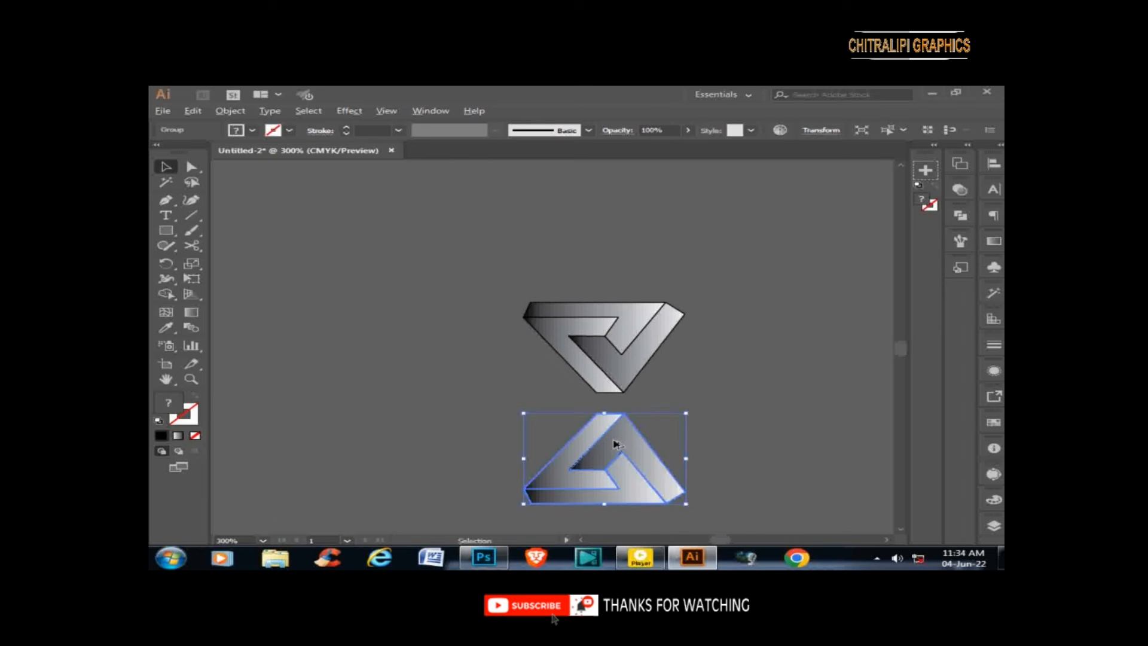
- Select both triangles and rotate duplicates of the pair so one pair lies sideways and the other stands upright
left_click(633, 396, "shift")
key("r")
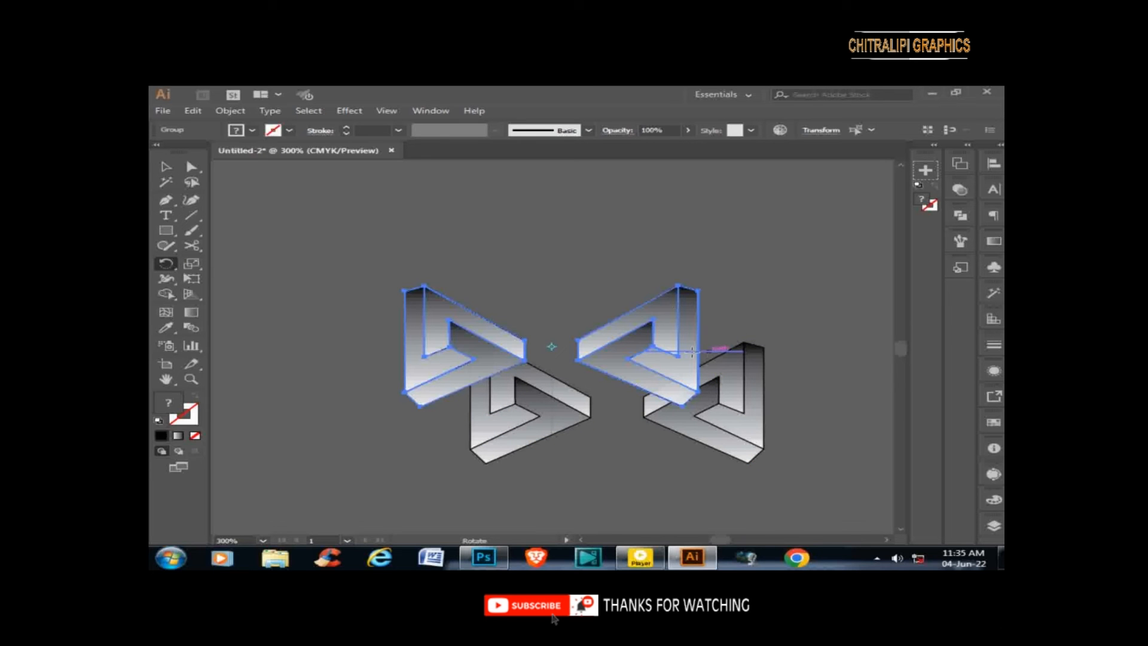
left_click_drag(515, 255, 737, 328)
- Move the upright pair of triangles between the two sideways triangles and nudge it upward and to the left
left_click(179, 168)
left_click_drag(595, 262, 671, 333)
key("Up")
key("Up")
key("Up")
key("Up")
key("Up")
key("Up")
key("Up")
key("Up")
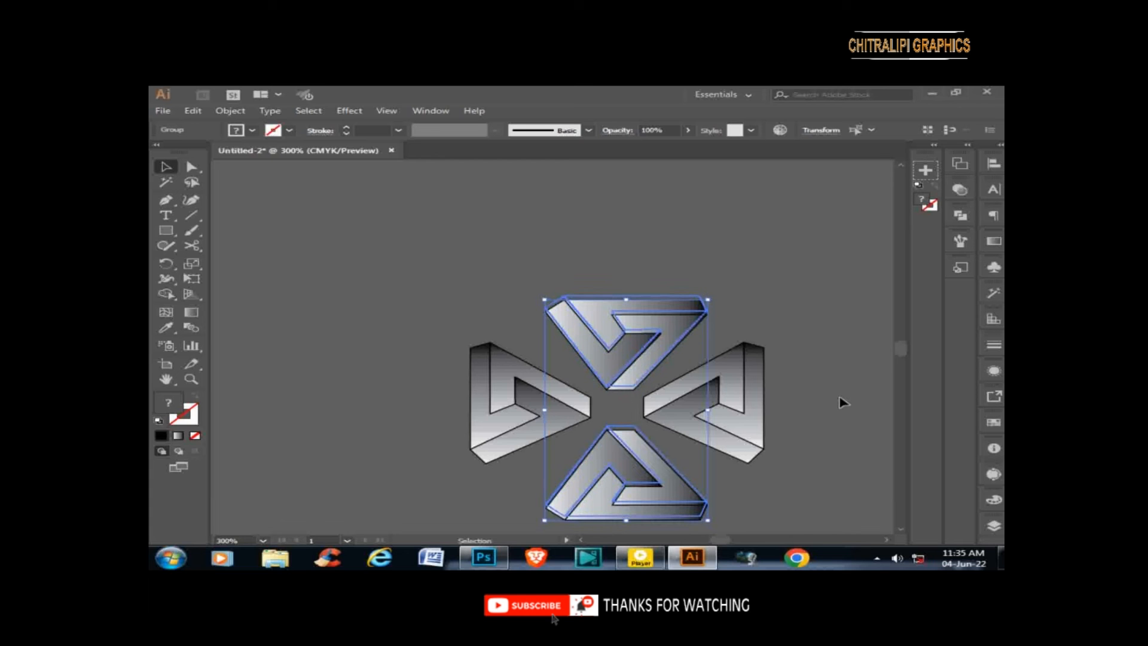
key("Left")
key("Left")
key("Left")
- Flip the two sideways triangles vertically and bring the four triangles closer around a small central gap
left_click_drag(695, 408, 685, 390)
right_click(714, 421)
left_click(743, 295)
left_click(853, 443)
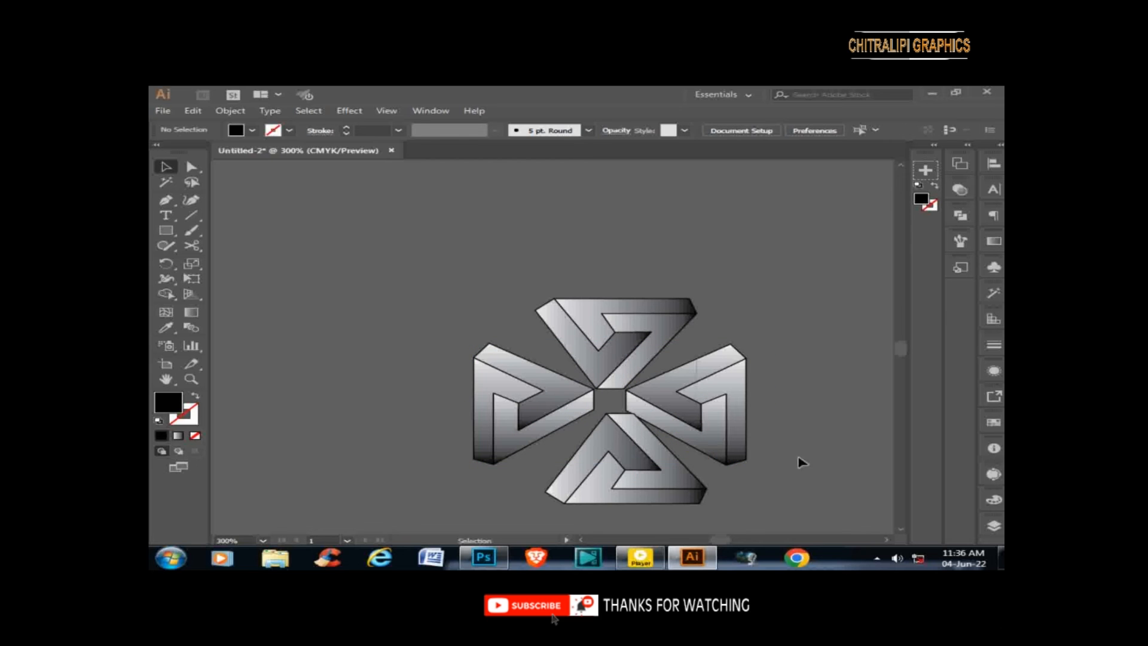
- Move the lower and right-hand triangles so their inner corners meet the neighbouring triangles around the central gap
left_click_drag(638, 453, 626, 450)
left_click(856, 428)
left_click(596, 395, "ctrl")
left_click(596, 395, "ctrl")
mouse_move(597, 399)
left_mouse_down()
mouse_move(644, 452)
mouse_move(651, 446)
mouse_move(657, 466)
mouse_move(588, 388)
left_mouse_up()
left_click(608, 422, "ctrl")
left_click(713, 343, "shift")
left_click_drag(713, 343, 707, 309)
left_click_drag(775, 466, 775, 466)
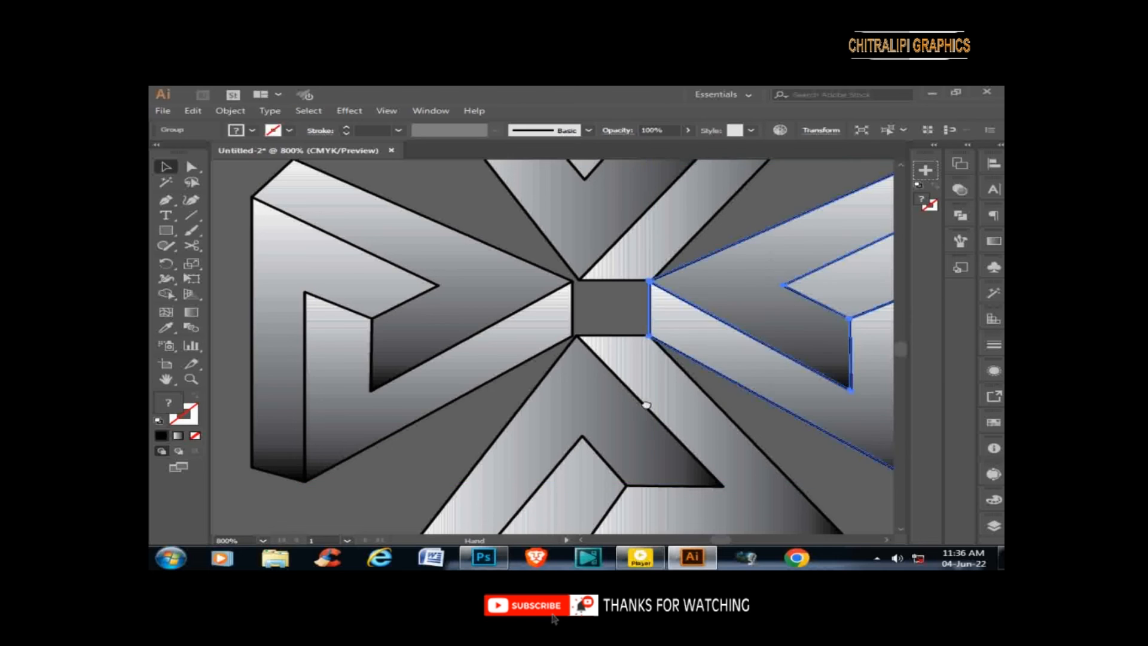
- Move the upper triangle so its lower corners meet the side triangles around the central gap
scroll(569, 374, "up", 3)
left_click(627, 329)
left_click_drag(611, 338, 605, 337)
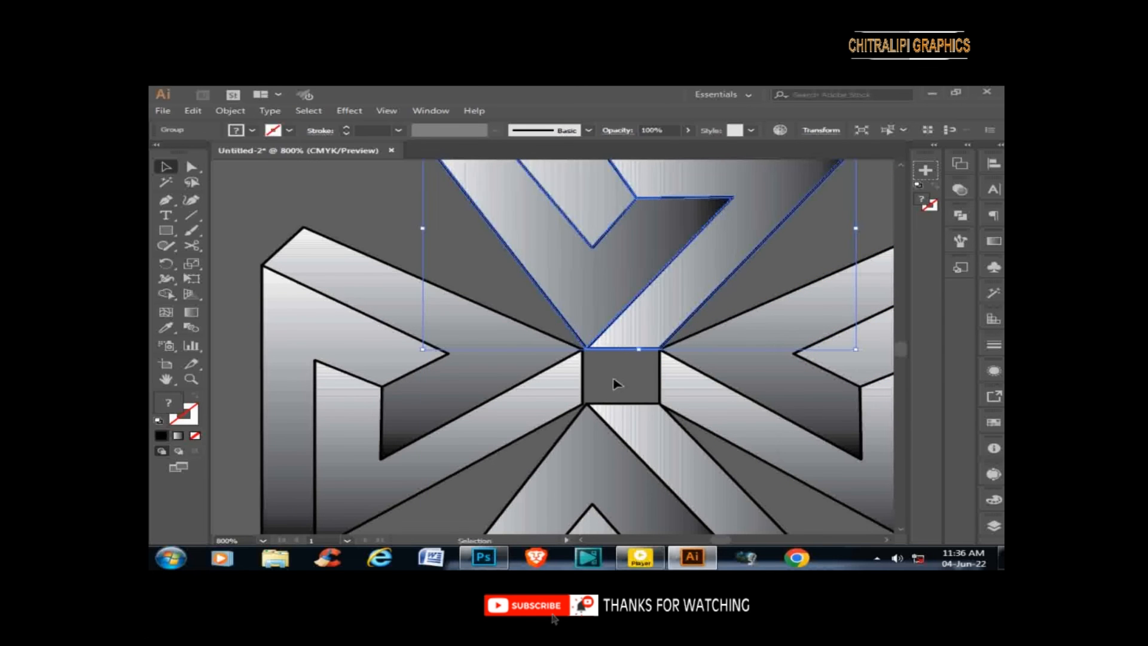
left_click_drag(565, 392, 613, 379)
left_click(614, 371)
key("ctrl+minus")
key("ctrl+minus")
key("ctrl+minus")
key("ctrl+minus")
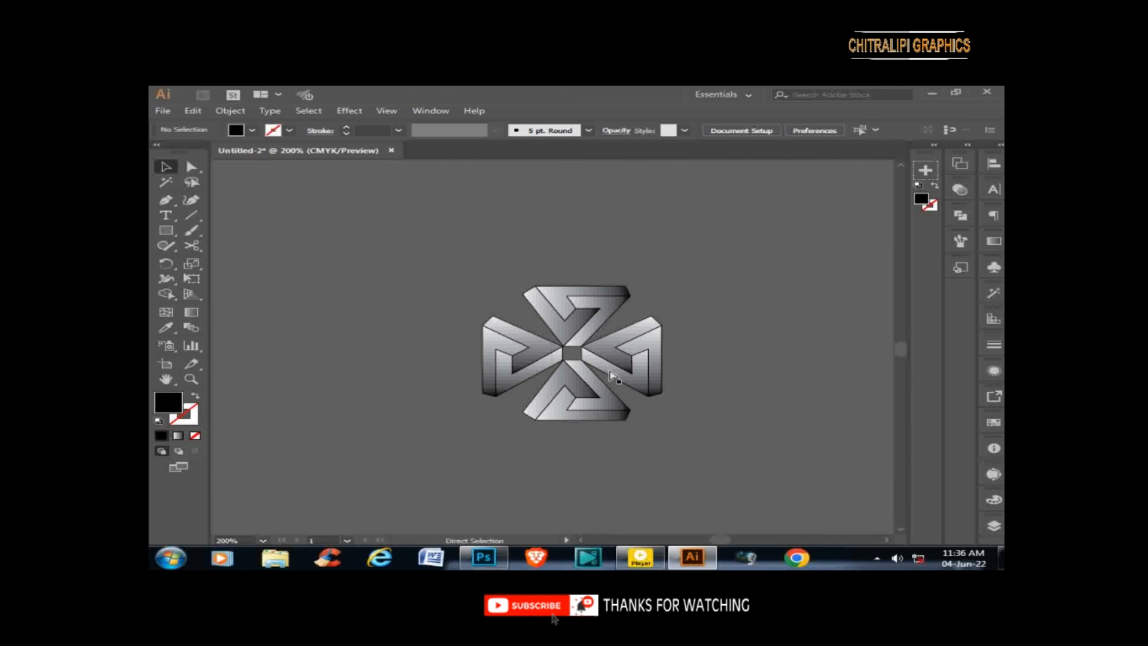
- Group the four triangles into one cross motif and place a duplicate beside it
key("ctrl+a")
key("Tab")
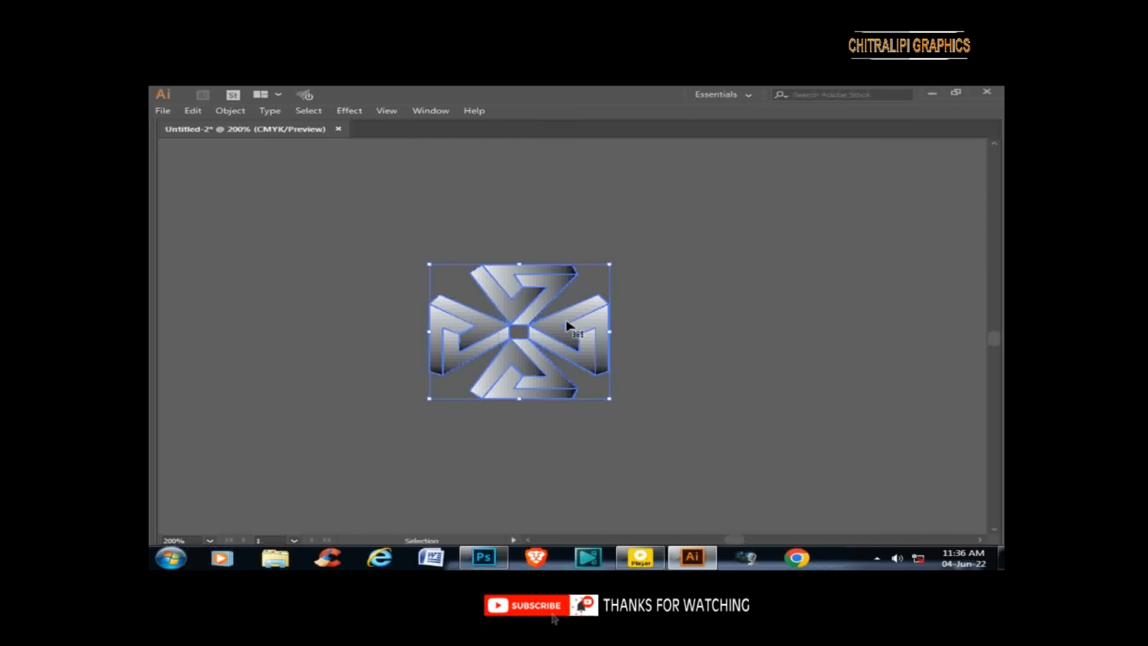
right_click(527, 326)
left_click(588, 417)
left_click_drag(539, 329, 729, 312)
key("ctrl+minus")
key("Tab")
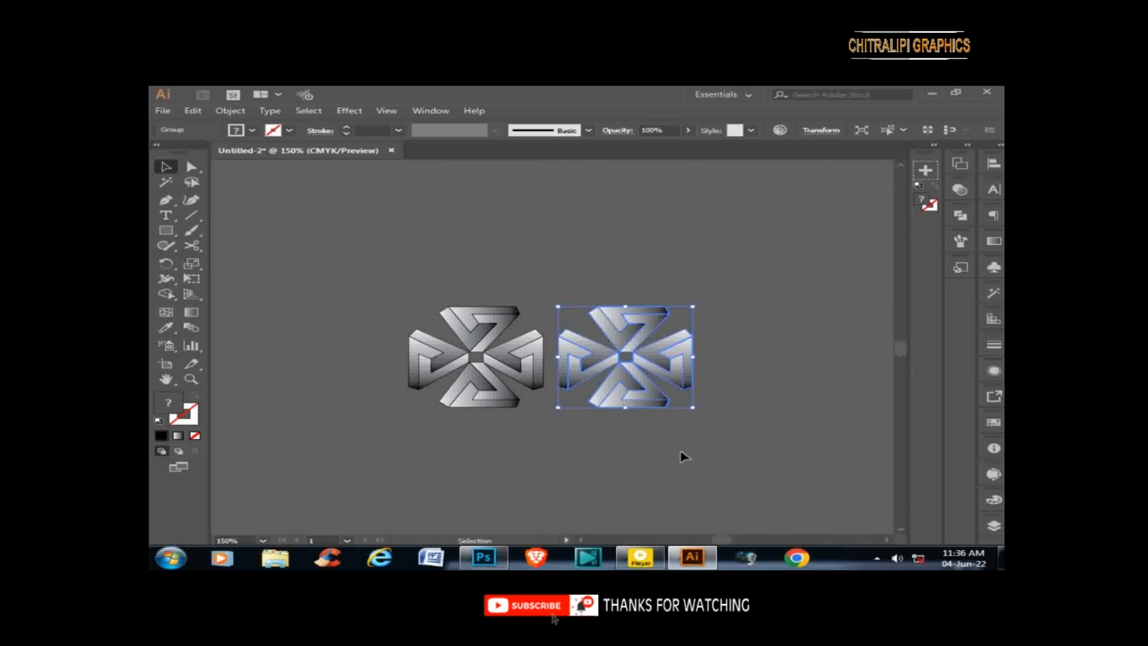
- Select both cross motifs and duplicate the pair repeatedly sideways to build a long horizontal row
key("Tab")
key("ctrl+a")
left_click_drag(544, 376, 748, 383)
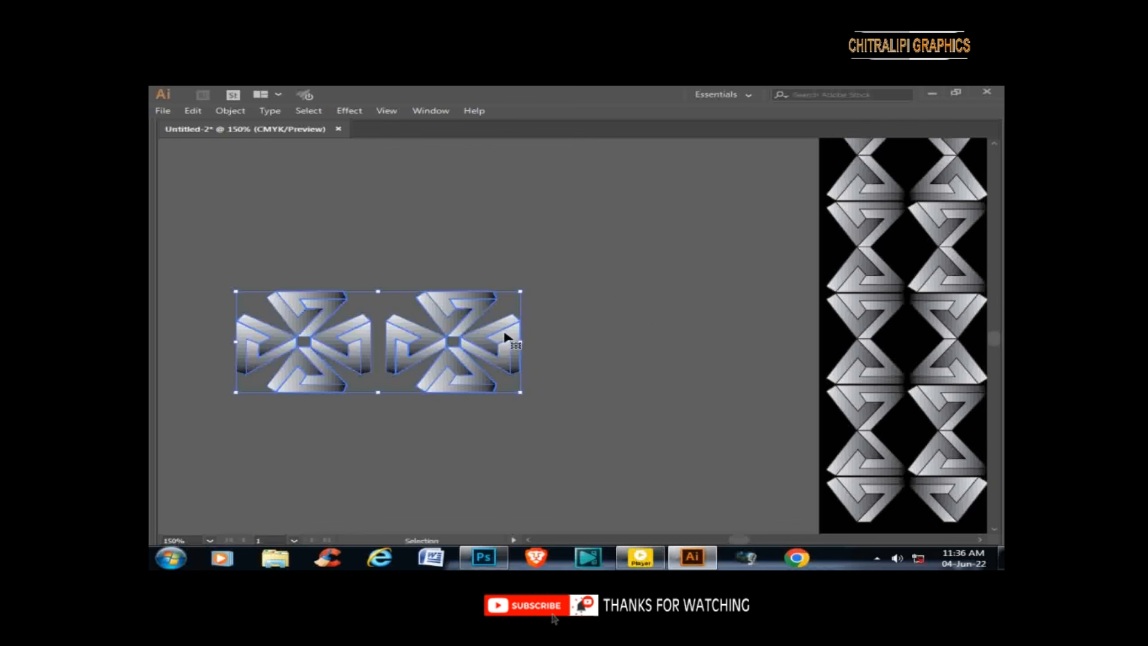
left_click_drag(505, 336, 769, 333)
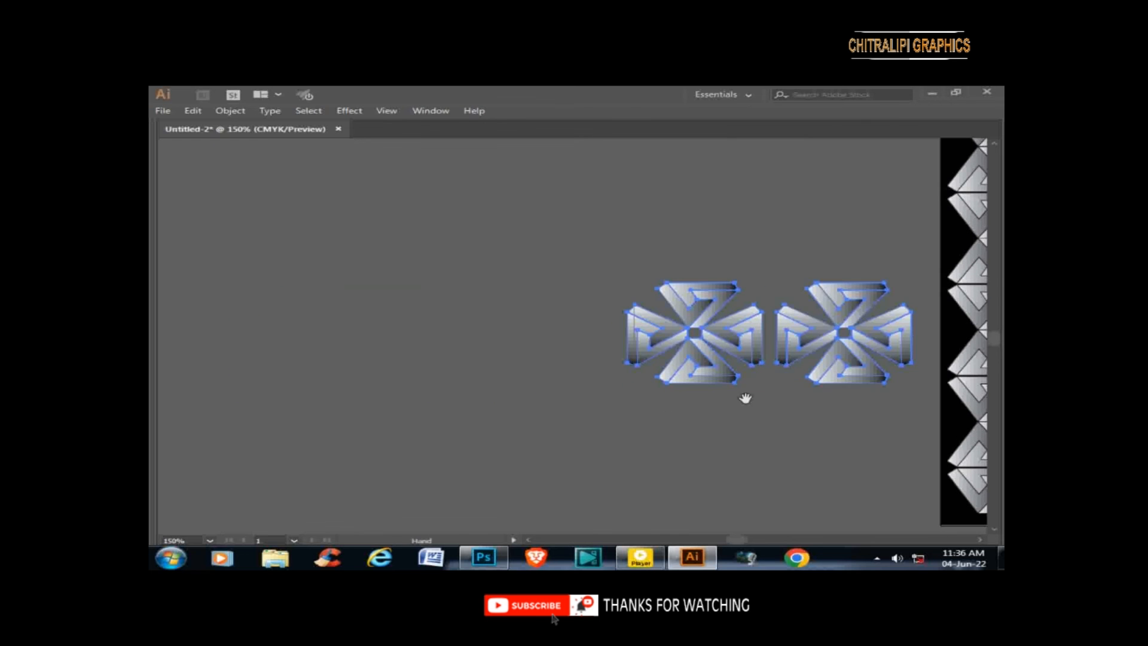
left_click_drag(762, 334, 461, 334)
left_click_drag(592, 428, 627, 435)
key("ctrl+minus")
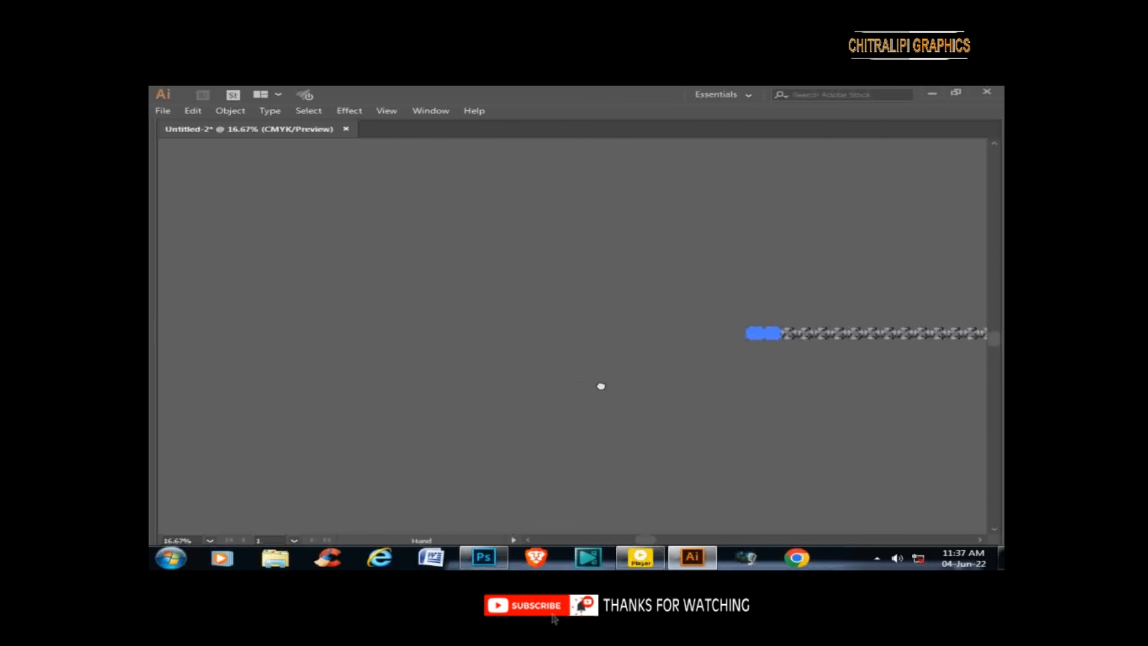
- Select all the cross motifs in the long row and group them
left_click_drag(600, 387, 448, 374)
left_click_drag(355, 293, 781, 360)
left_click(703, 327)
right_click(700, 330)
left_click(745, 404)
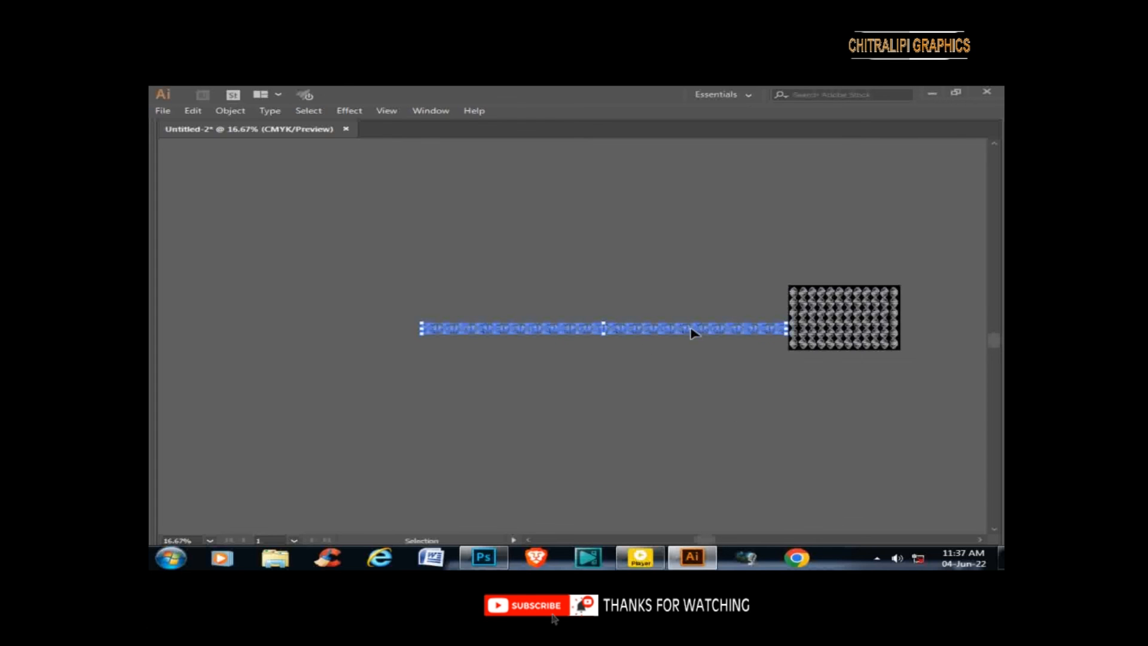
- Move the grouped row straight up by about 351 pt, level with the top row of the black-background pattern
left_click_drag(694, 304, 692, 345)
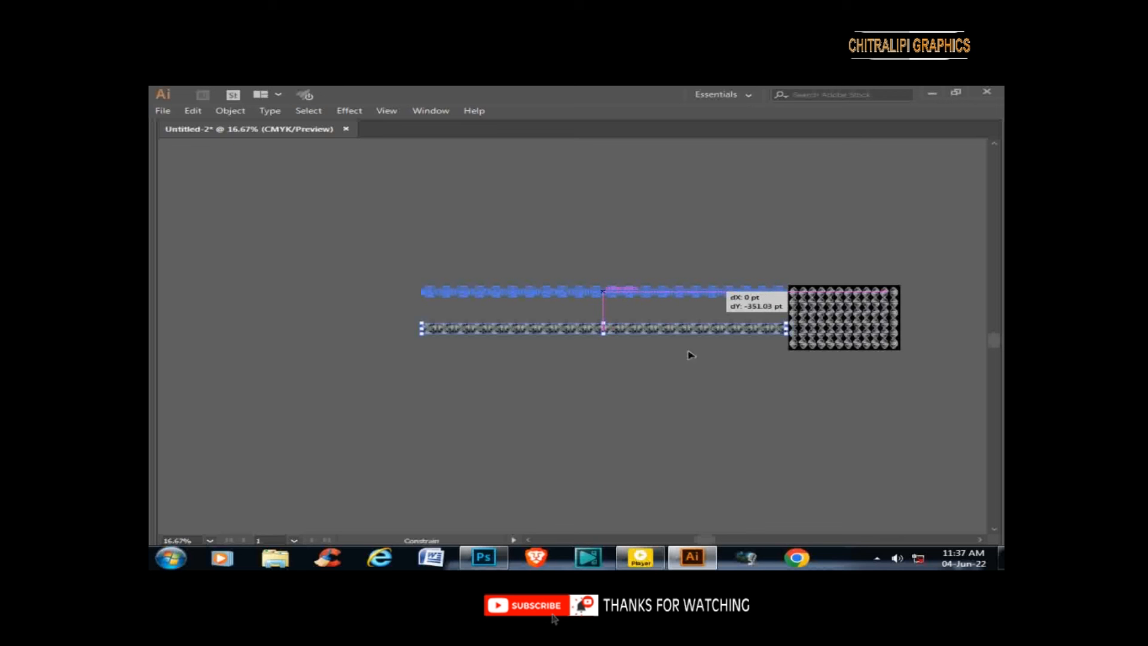
left_click(653, 296, "ctrl")
left_click(653, 296, "ctrl")
left_click(653, 296, "ctrl")
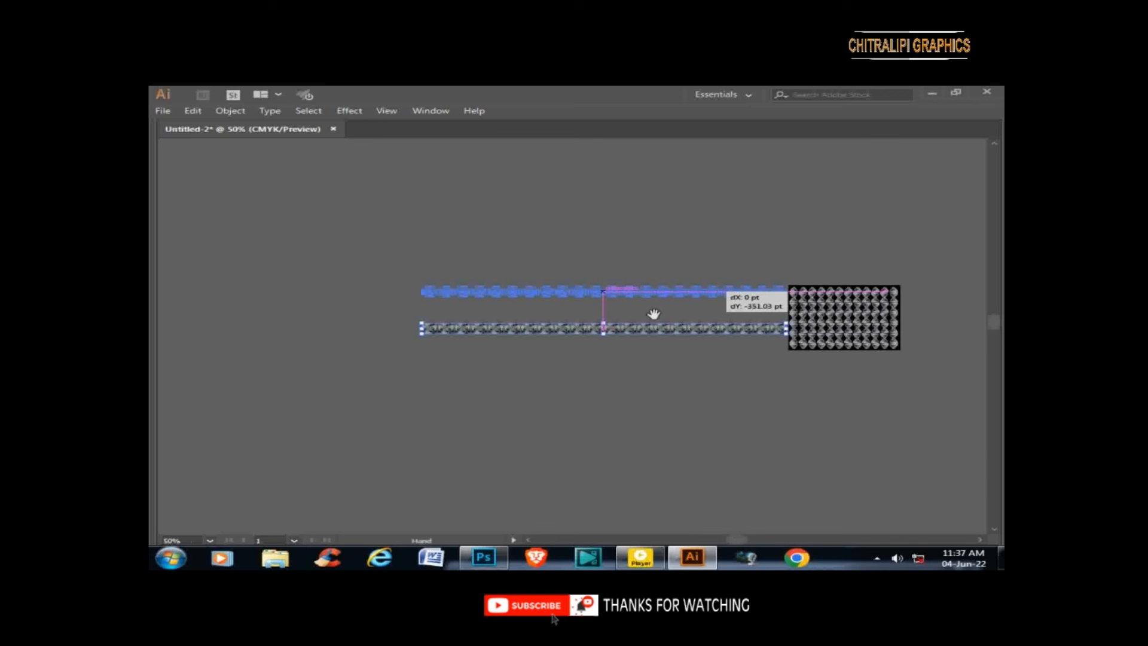
left_click_drag(646, 422, 917, 199)
left_click_drag(821, 315, 752, 316)
left_click(788, 320)
- Duplicate the row about 120 pt straight down and repeat the copy four more times to form six rows
left_click_drag(852, 241, 848, 275)
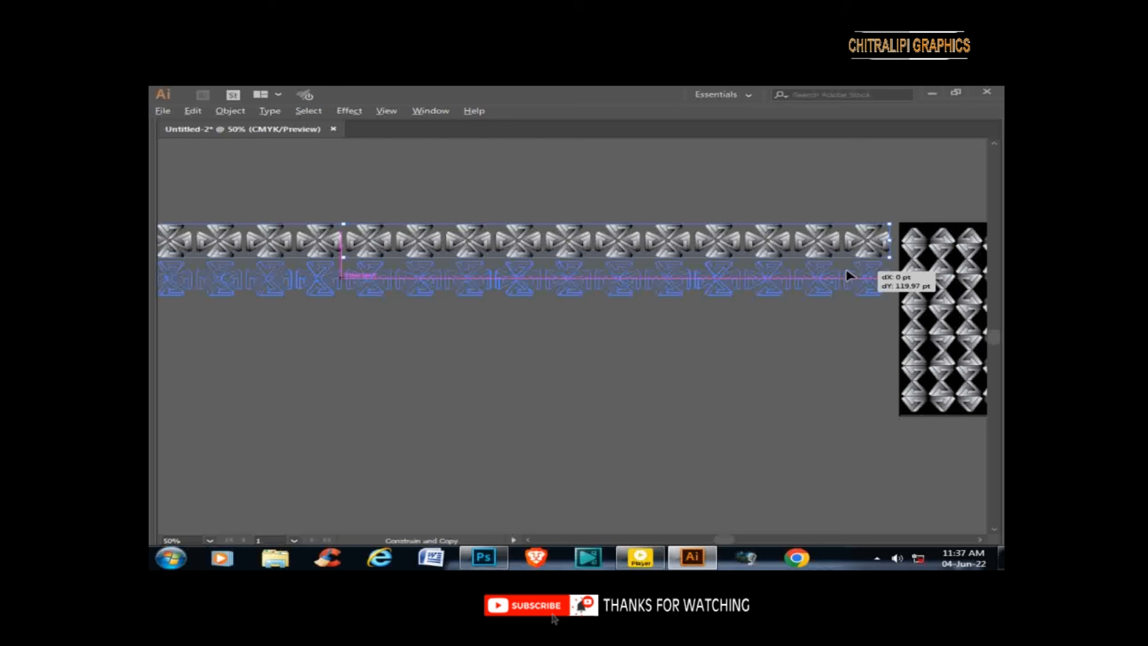
left_click_drag(847, 270, 846, 271)
key("a")
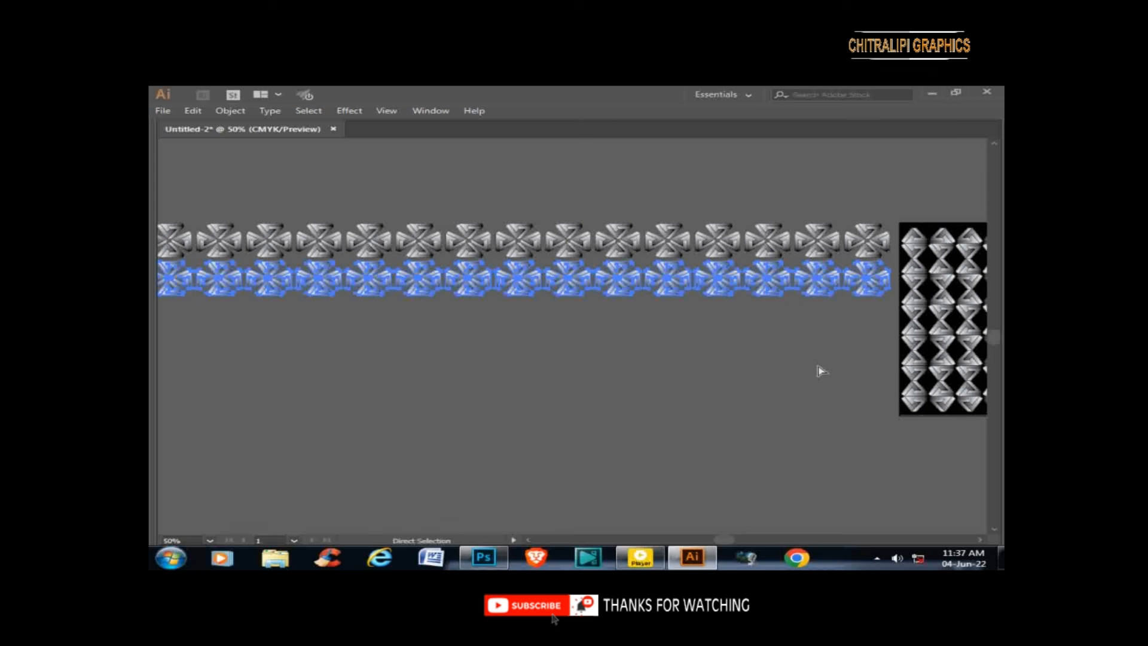
key("ctrl+d")
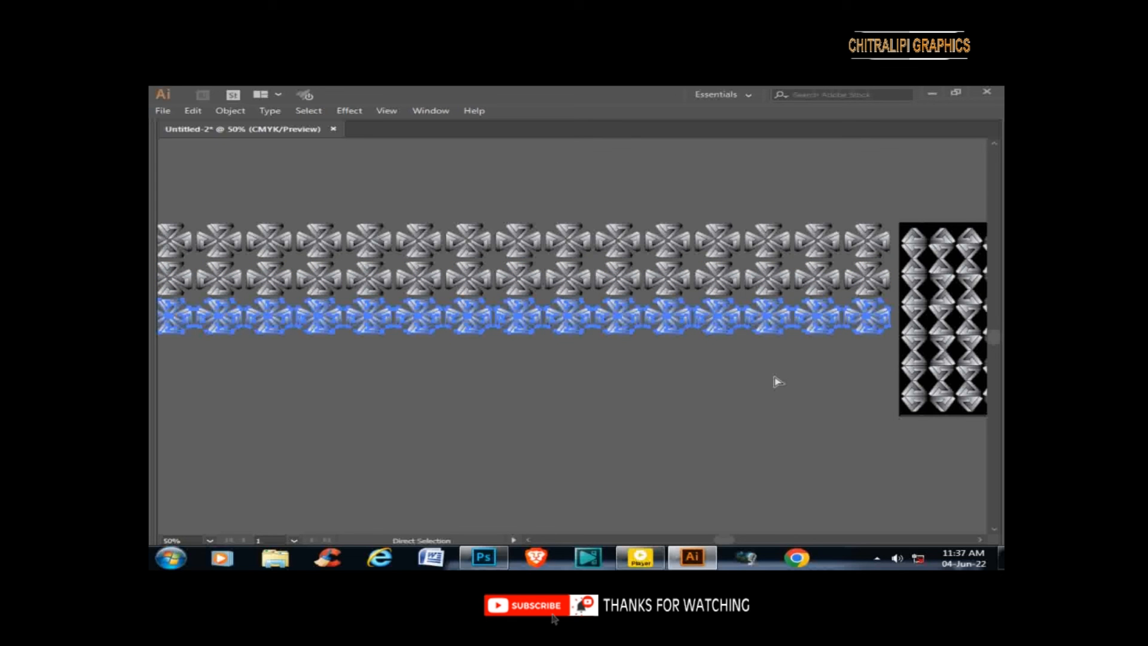
key("ctrl+d")
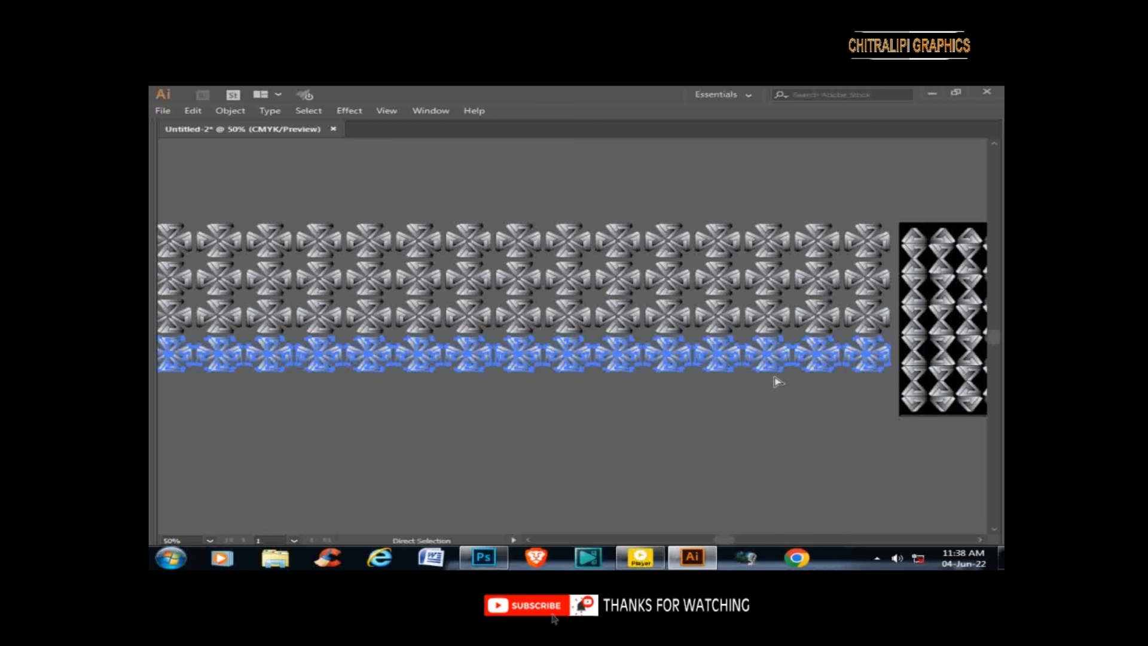
key("ctrl+d")
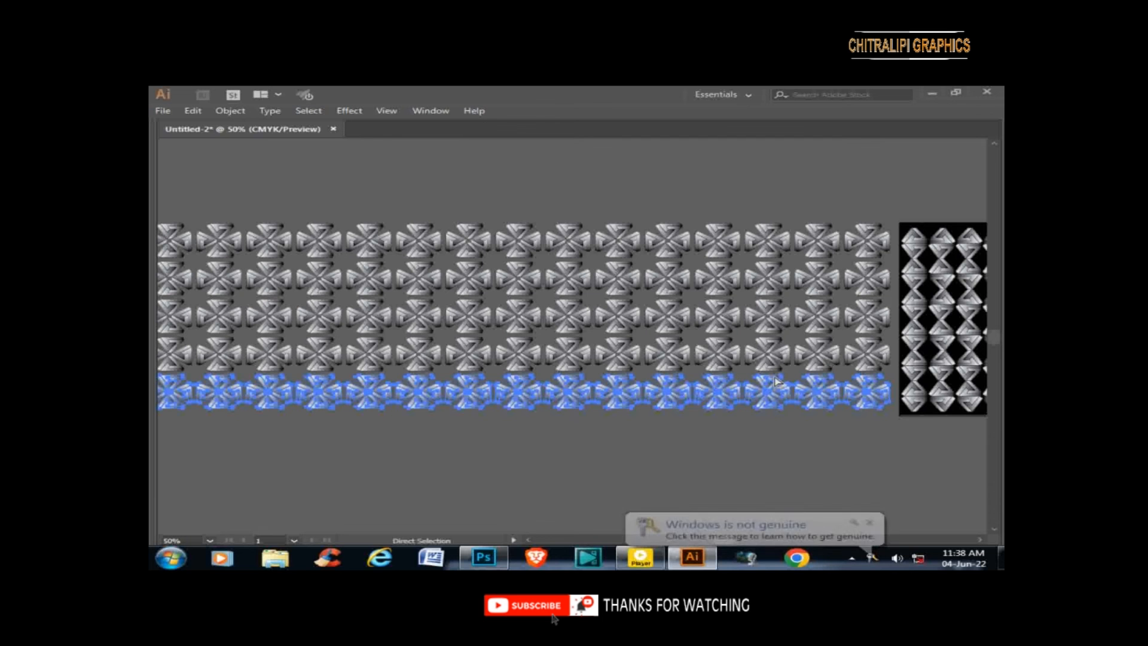
key("ctrl+d")
- Deselect the rows and examine the spacing of the cross motifs across the grid up close
key("space")
left_click(671, 328, "ctrl")
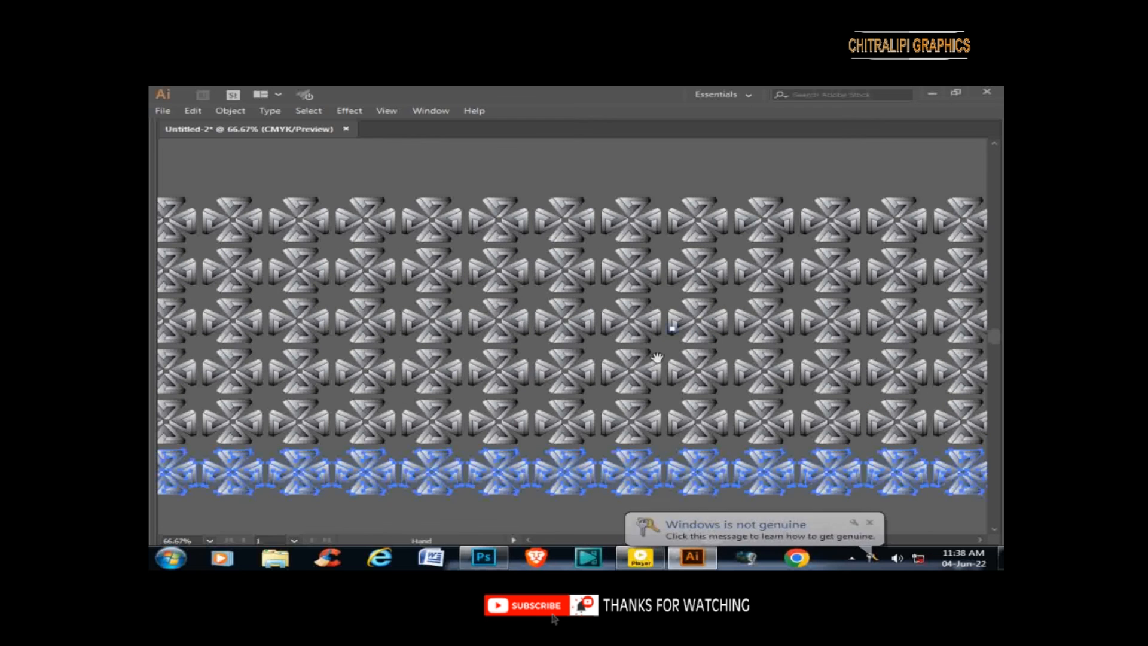
left_click_drag(681, 340, 668, 330)
left_click(715, 158)
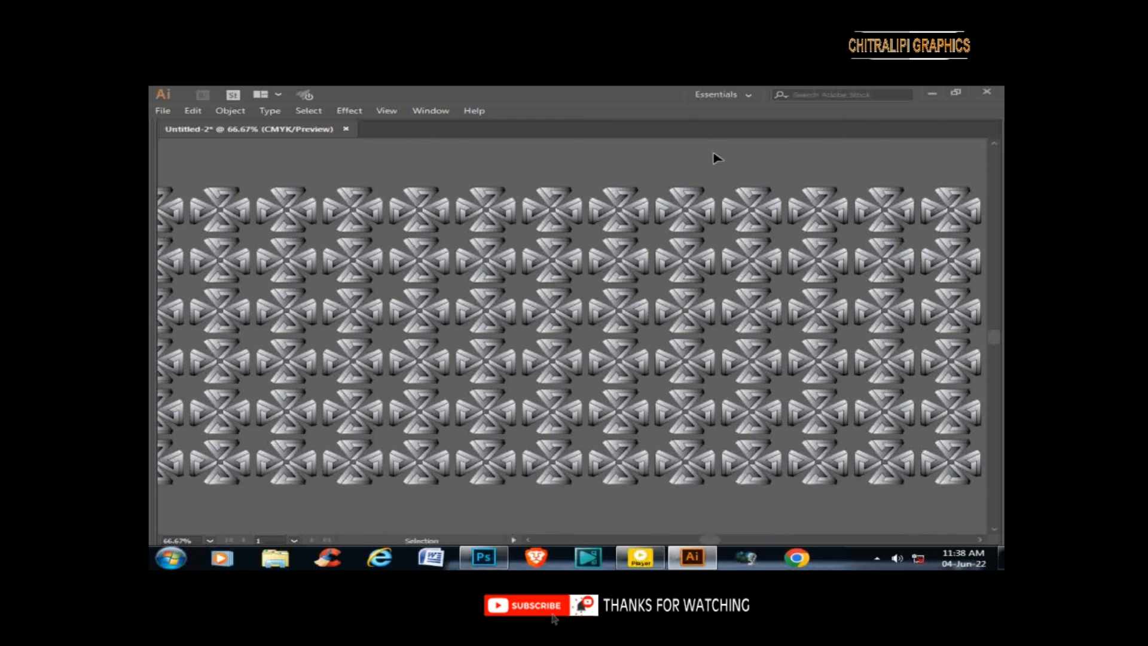
left_click_drag(674, 228, 733, 224)
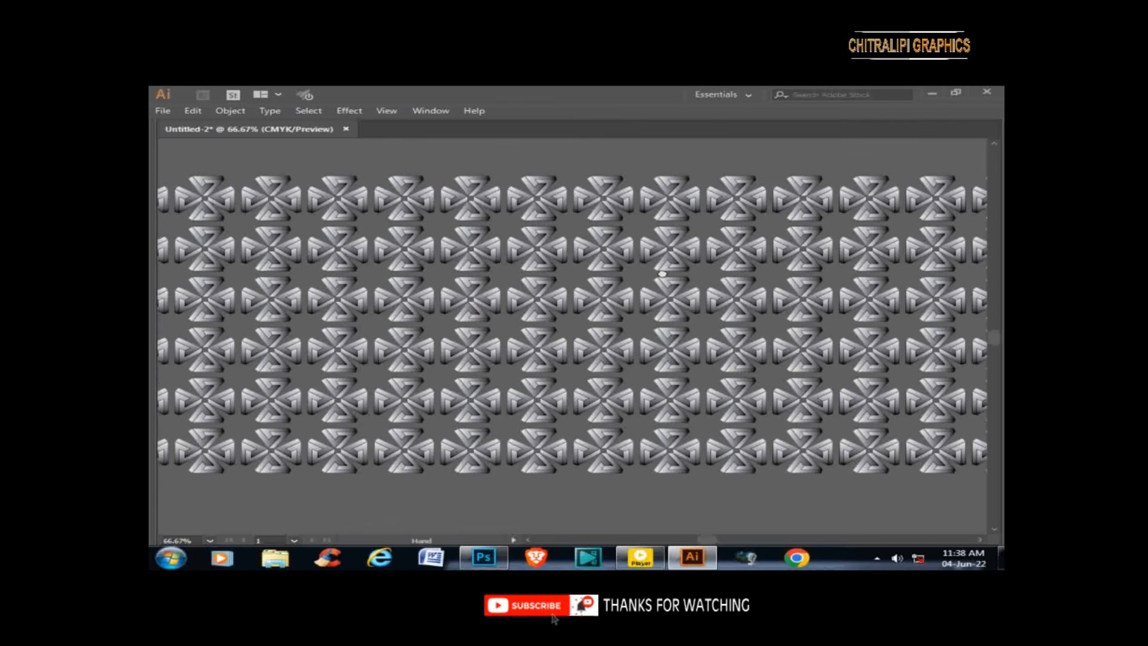
key("ctrl+plus")
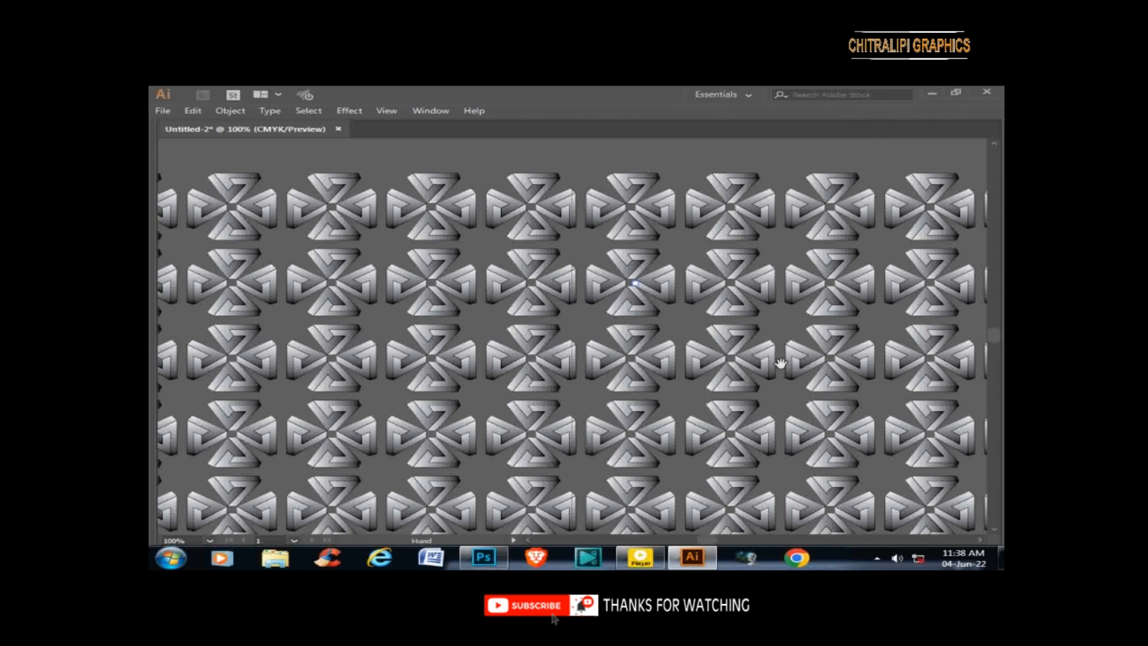
left_click_drag(781, 366, 856, 303)
left_click_drag(582, 375, 622, 339)
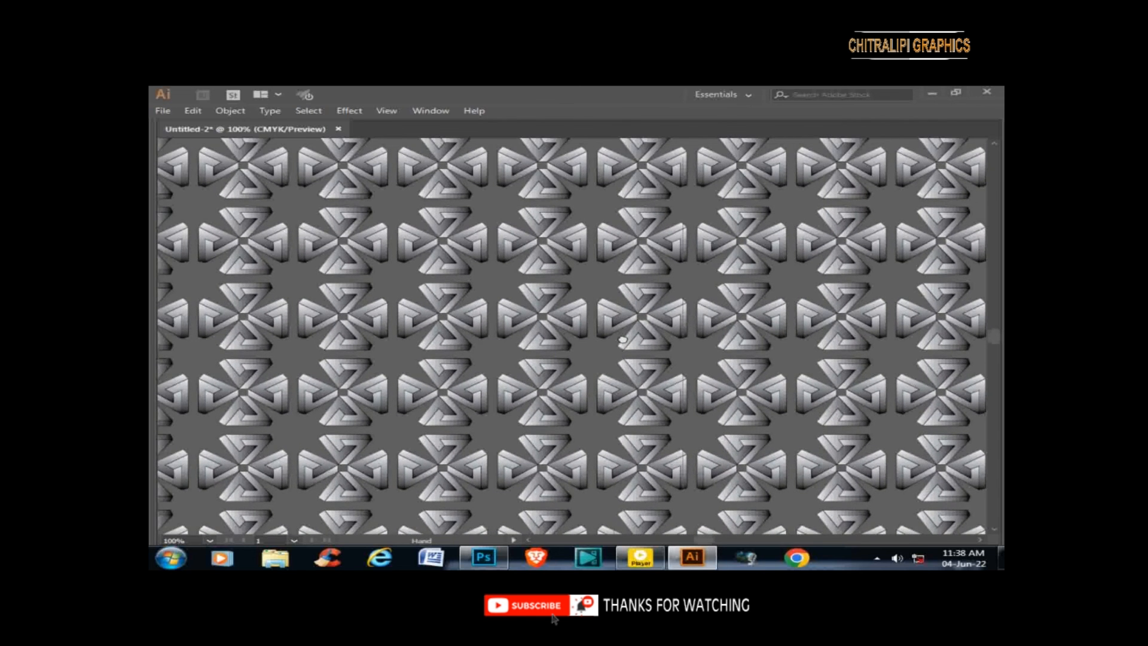